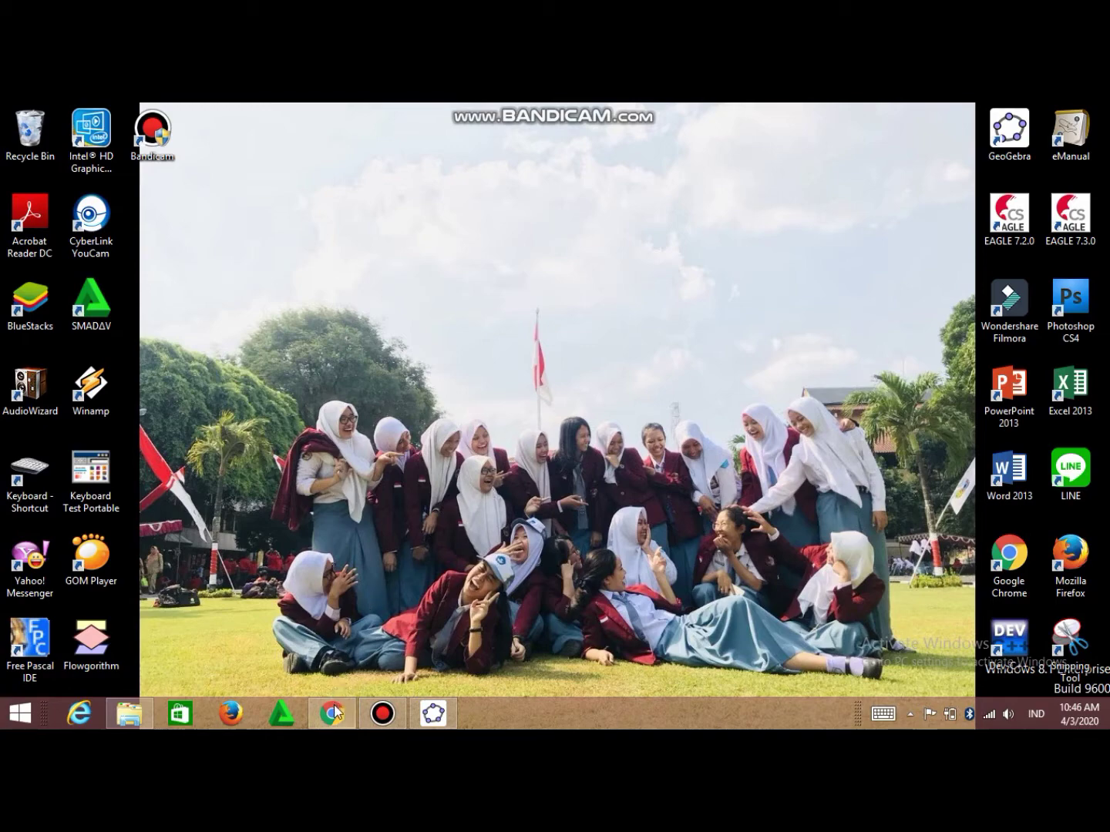
Bring up the GeoGebra 3D Calculator web page in Chrome and minimize the browser.
mouse_move(335, 712)
click(330, 627)
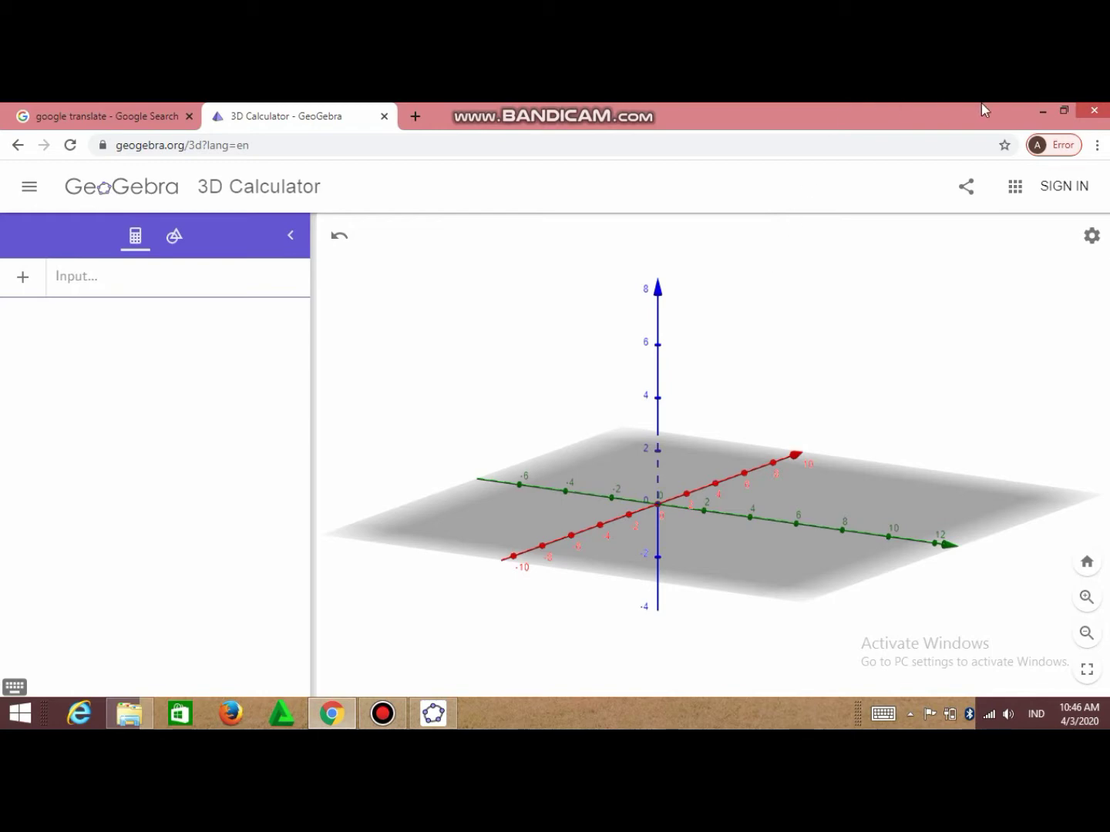
click(1040, 112)
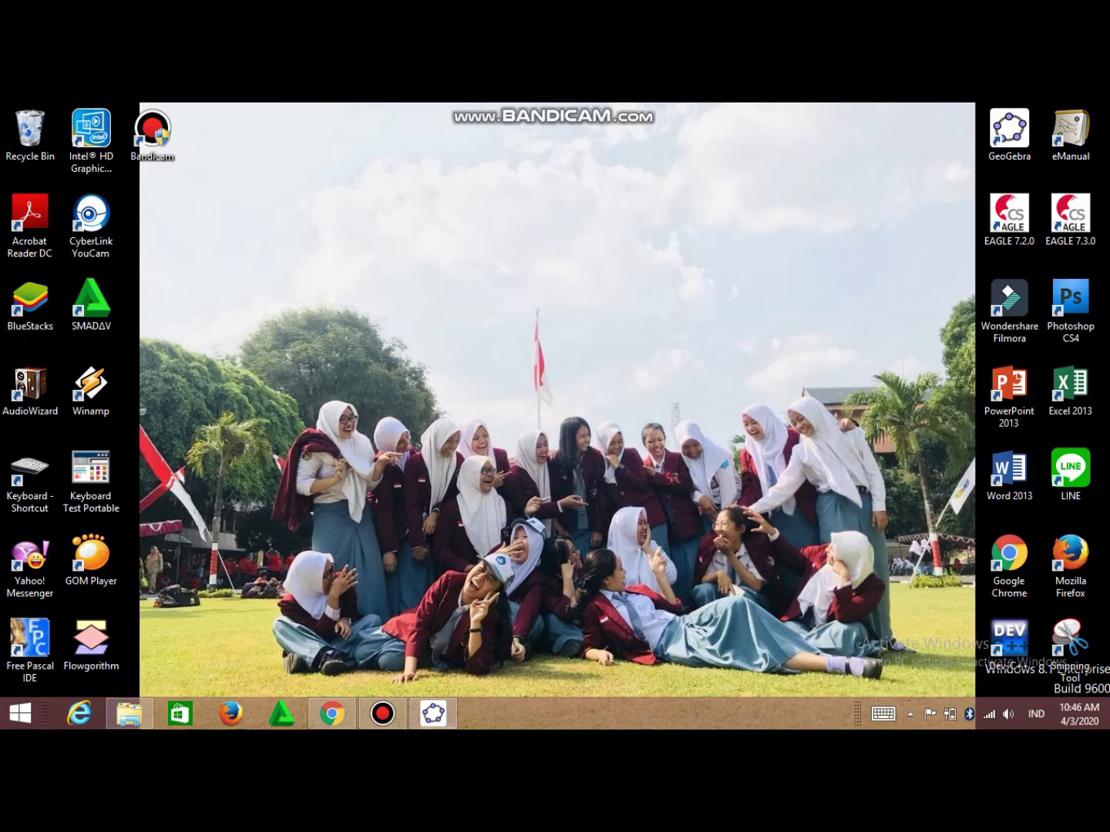
Switch to the GeoGebra desktop program and show a widened 3D Graphics view beside the Graphics view.
click(437, 715)
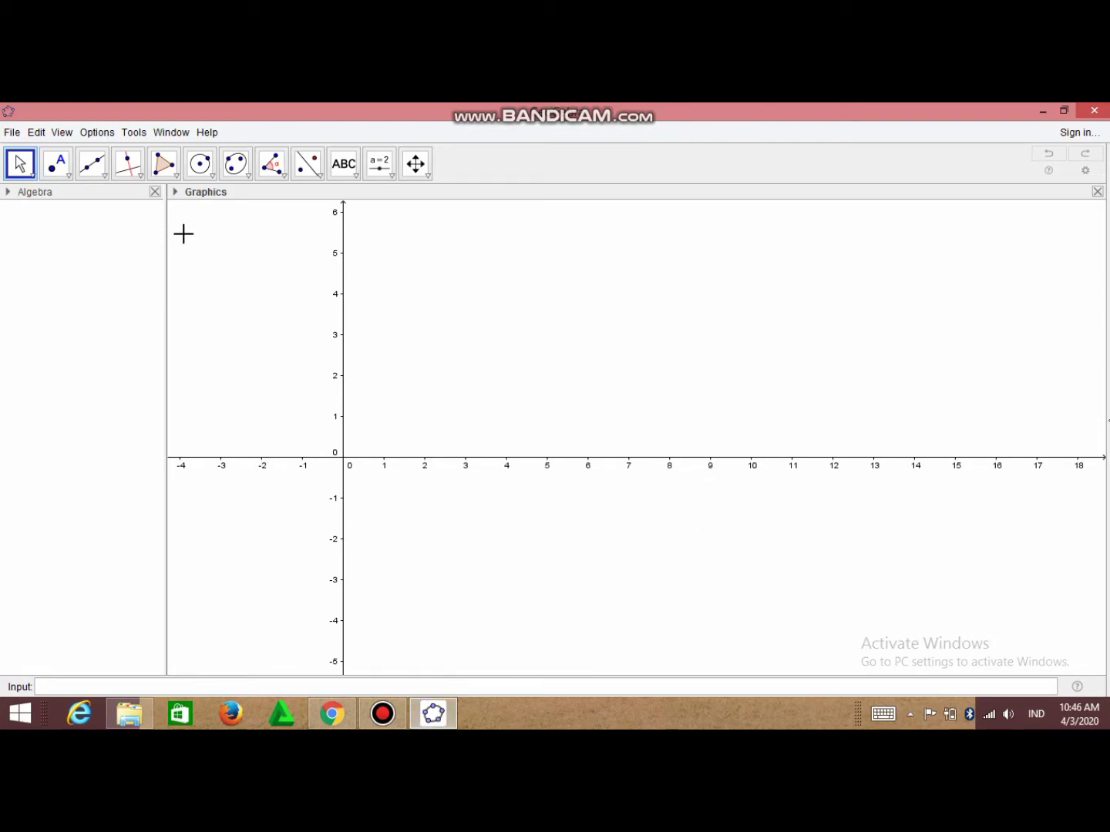
click(62, 133)
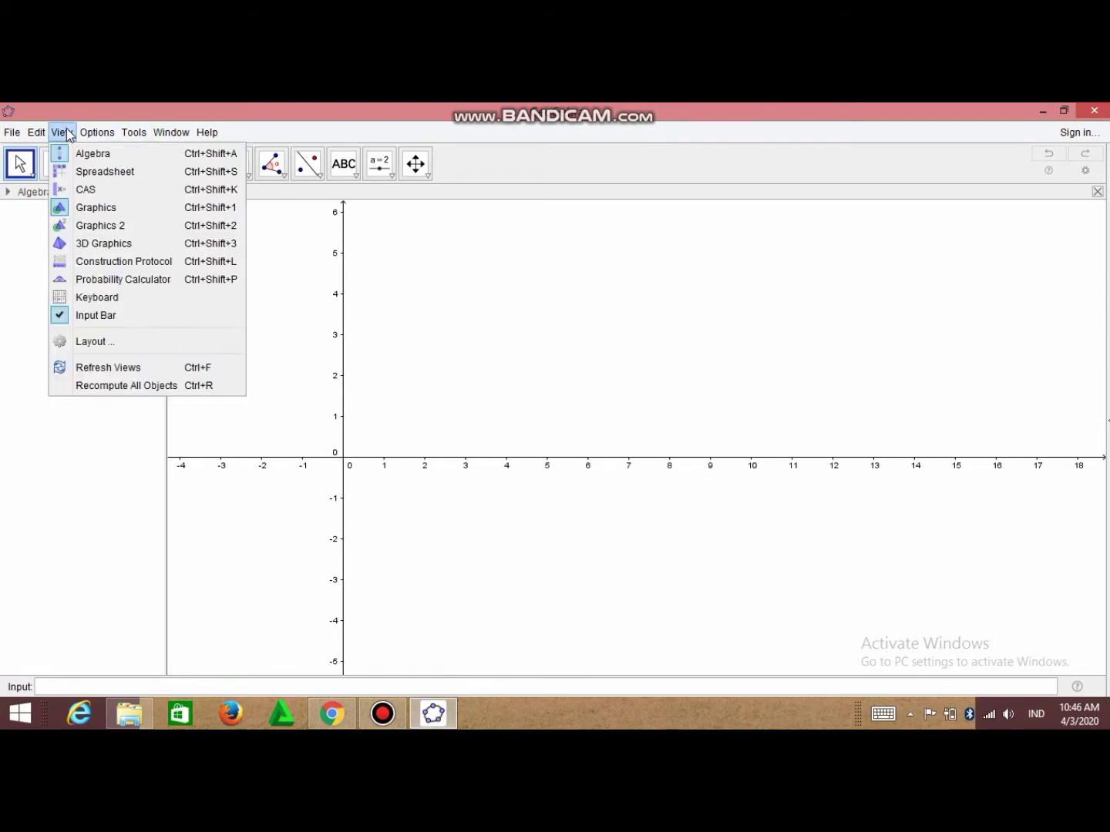
click(71, 245)
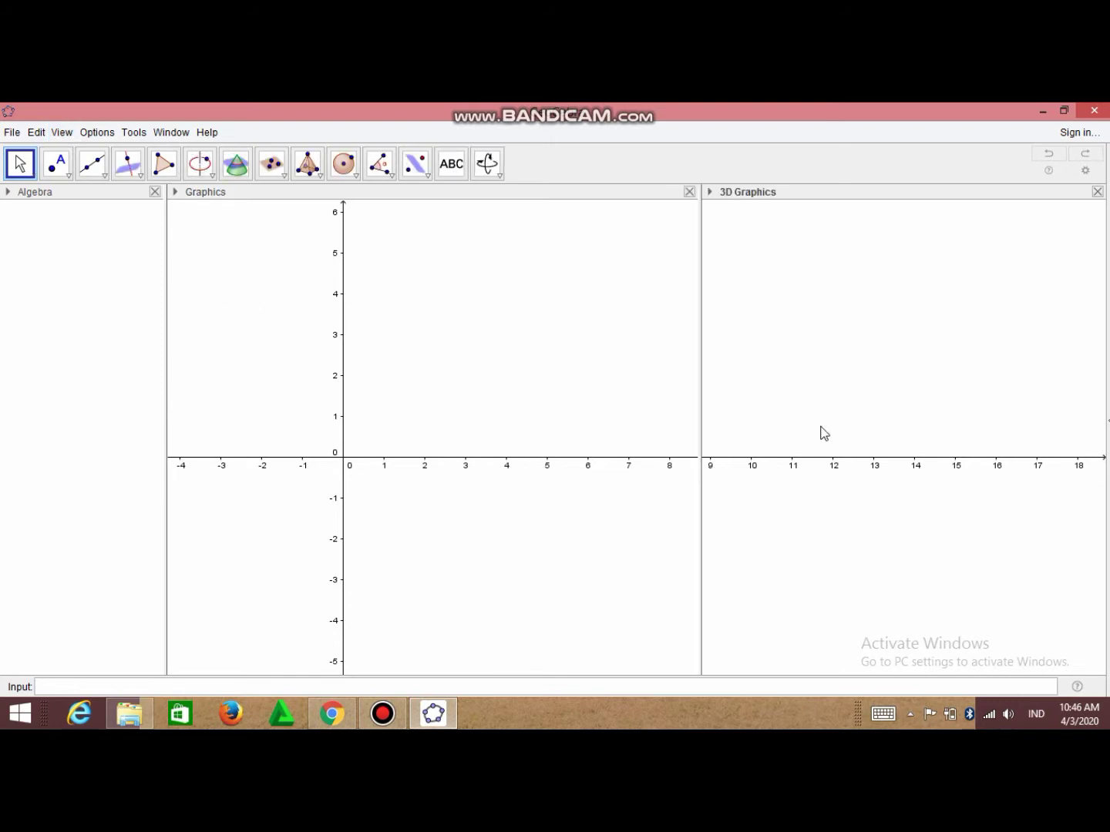
key(alt+e)
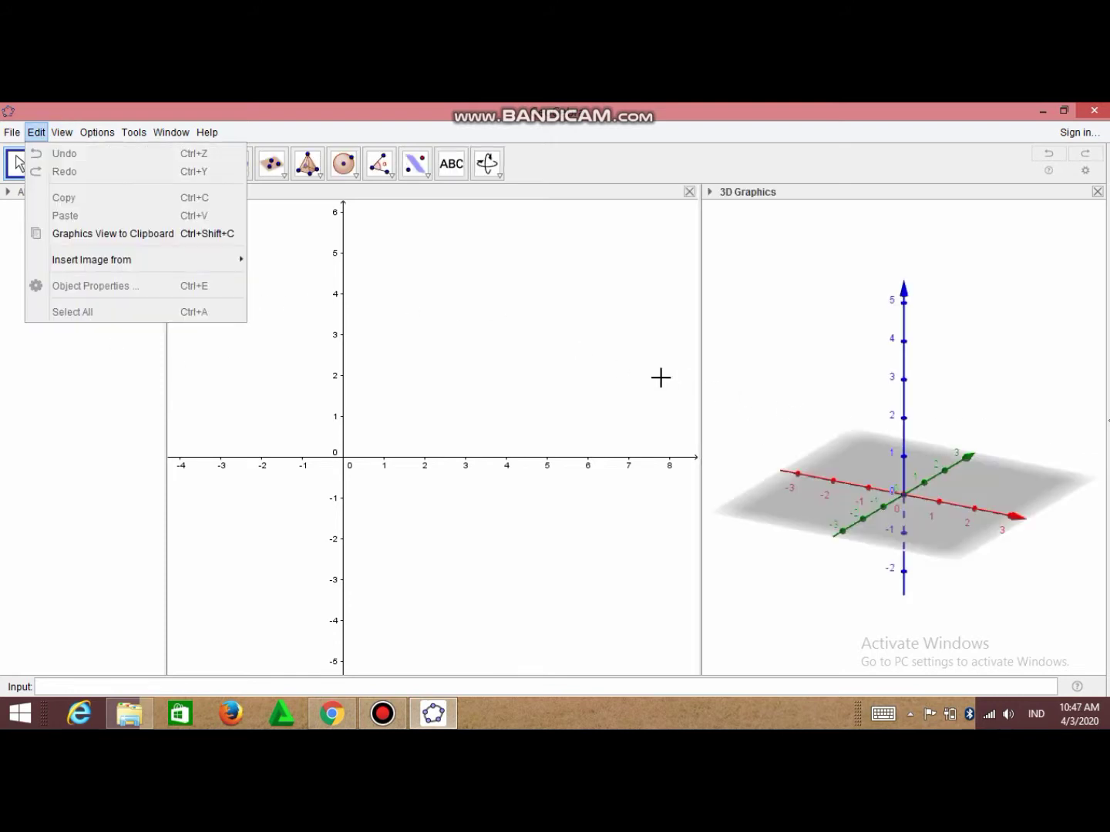
drag(701, 364, 583, 362)
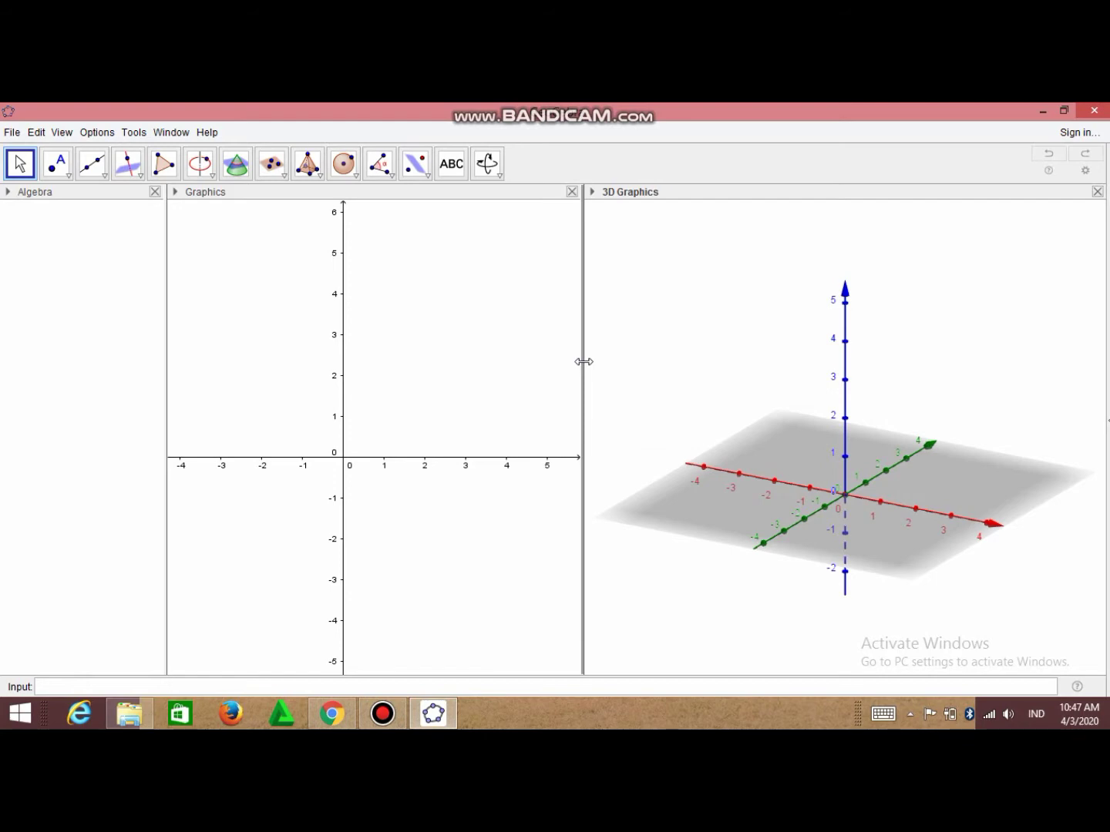
Create a cone with its base center at the origin (0, 0, 0), apex at (0, 0, 4) and radius 3.
click(321, 178)
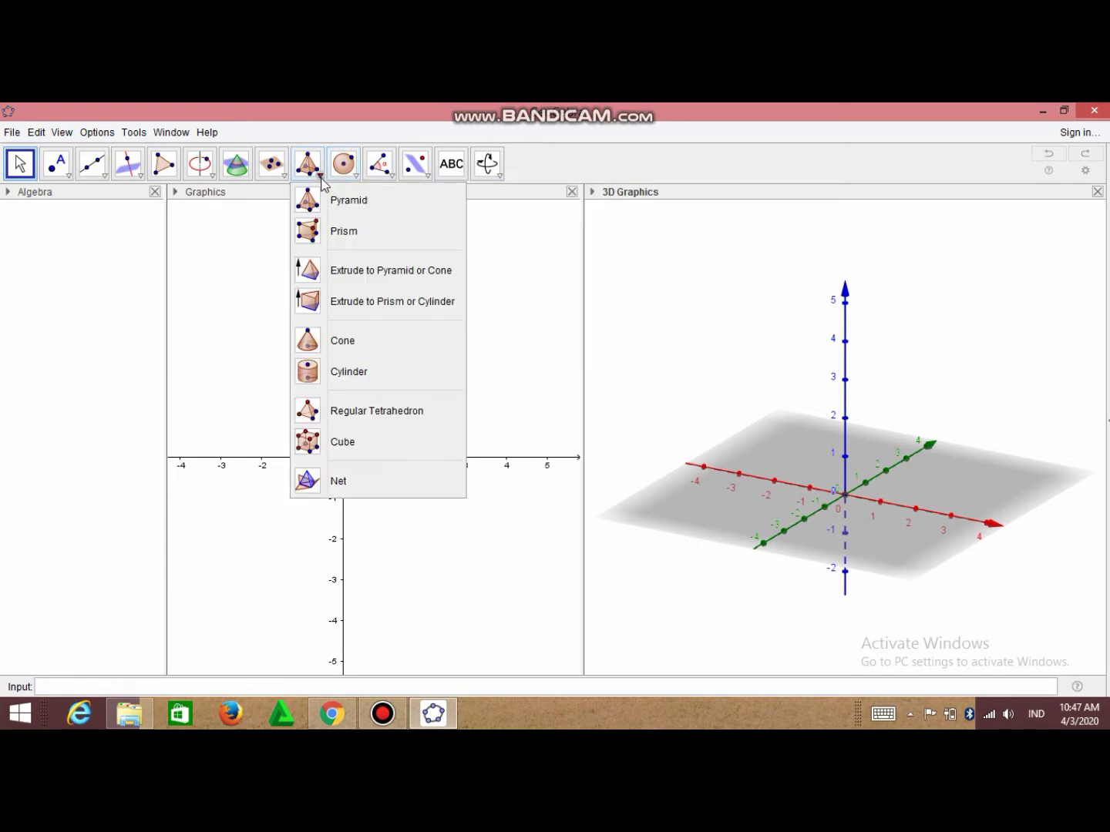
click(326, 343)
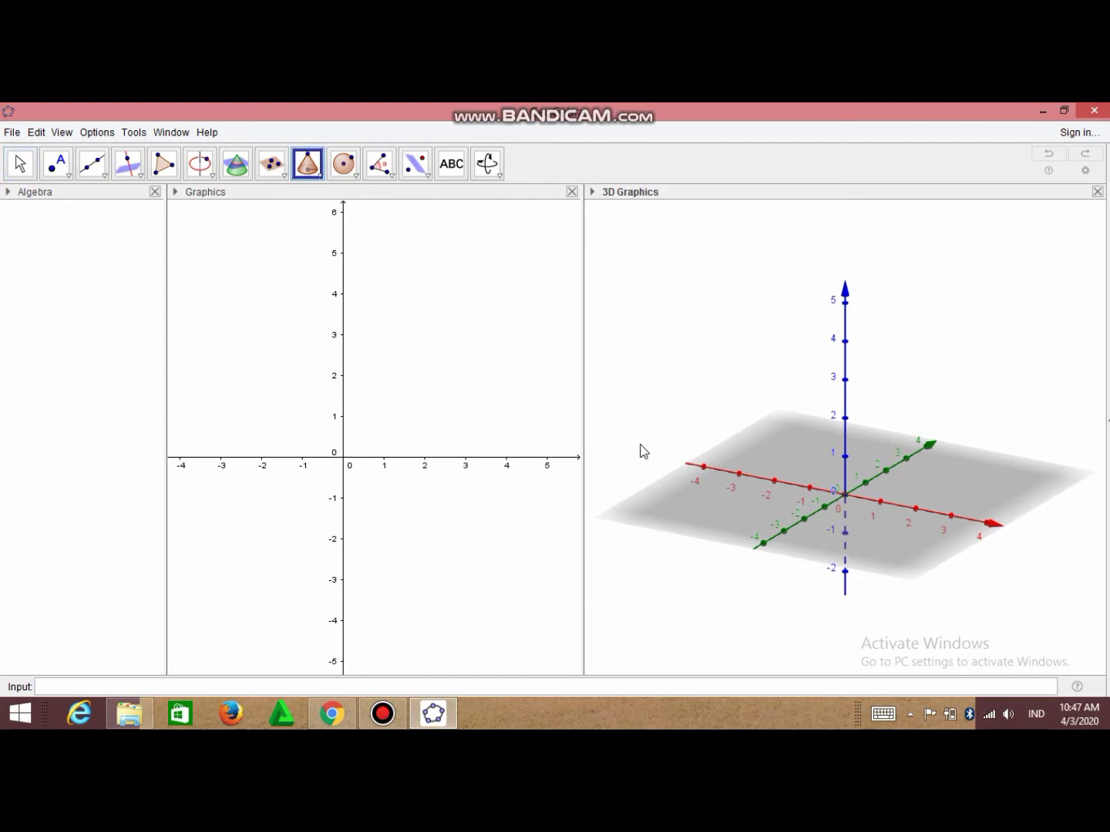
click(847, 495)
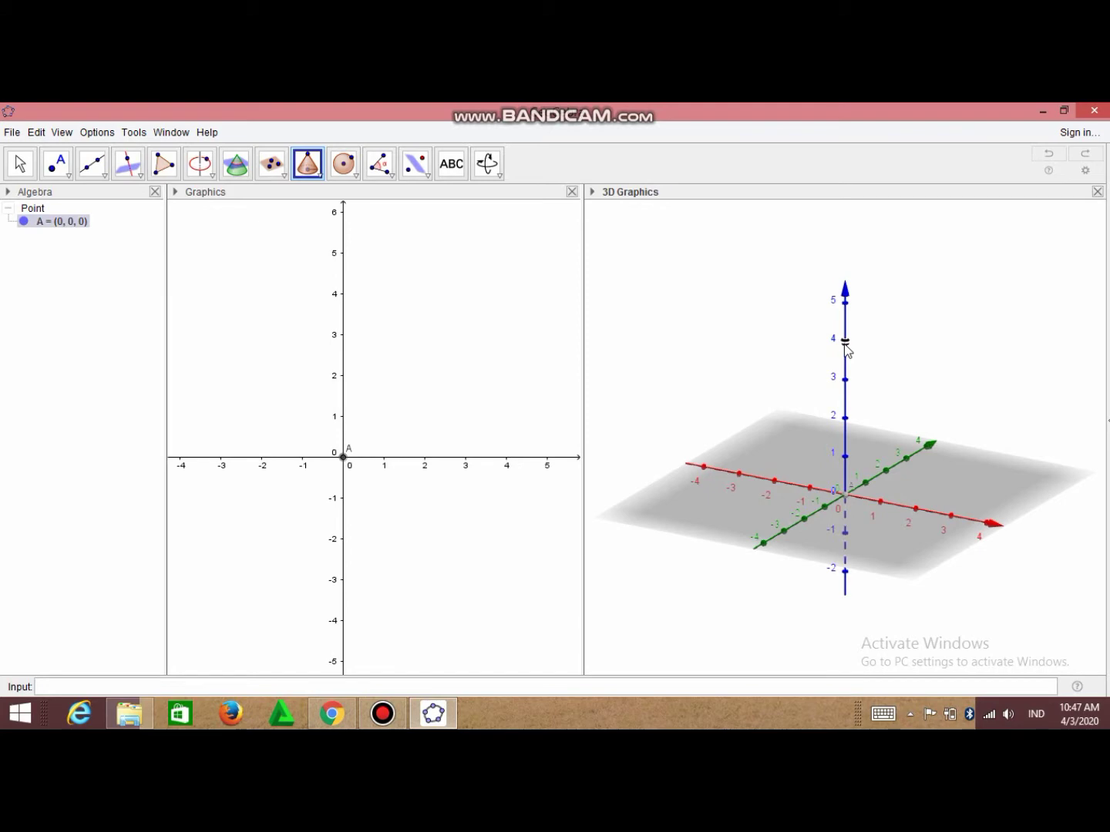
click(845, 344)
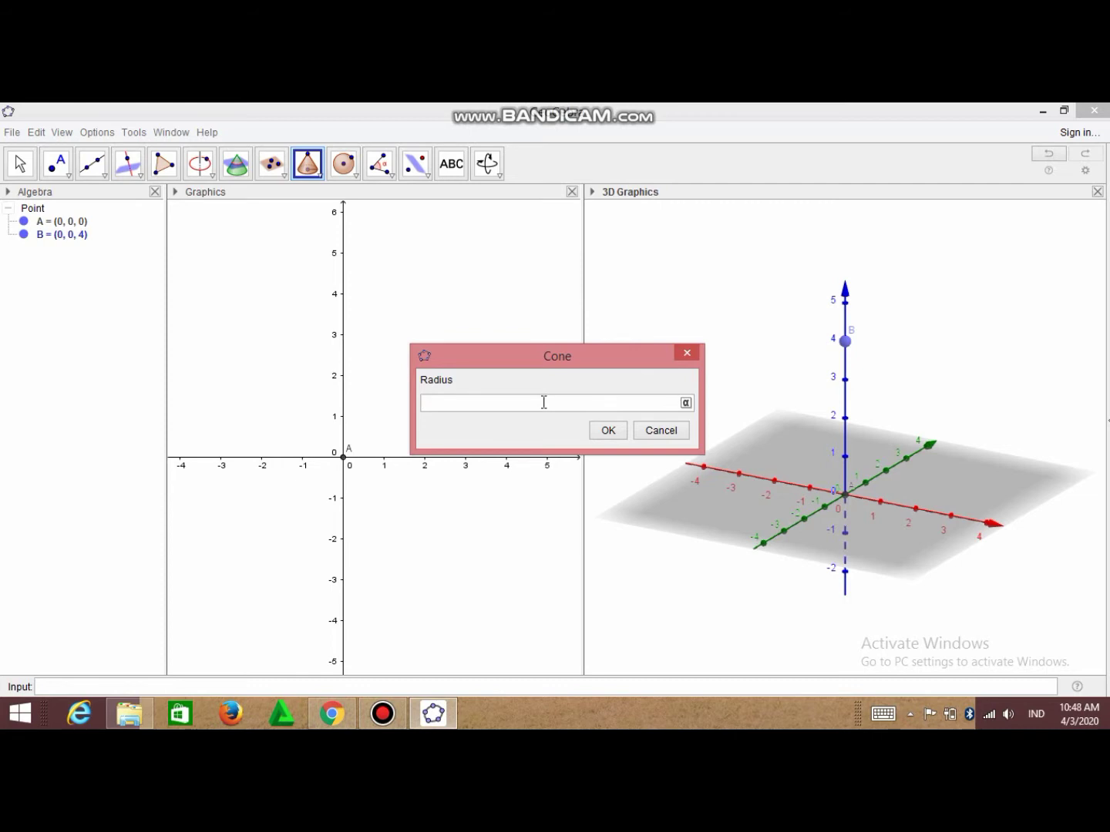
text(3)
click(607, 433)
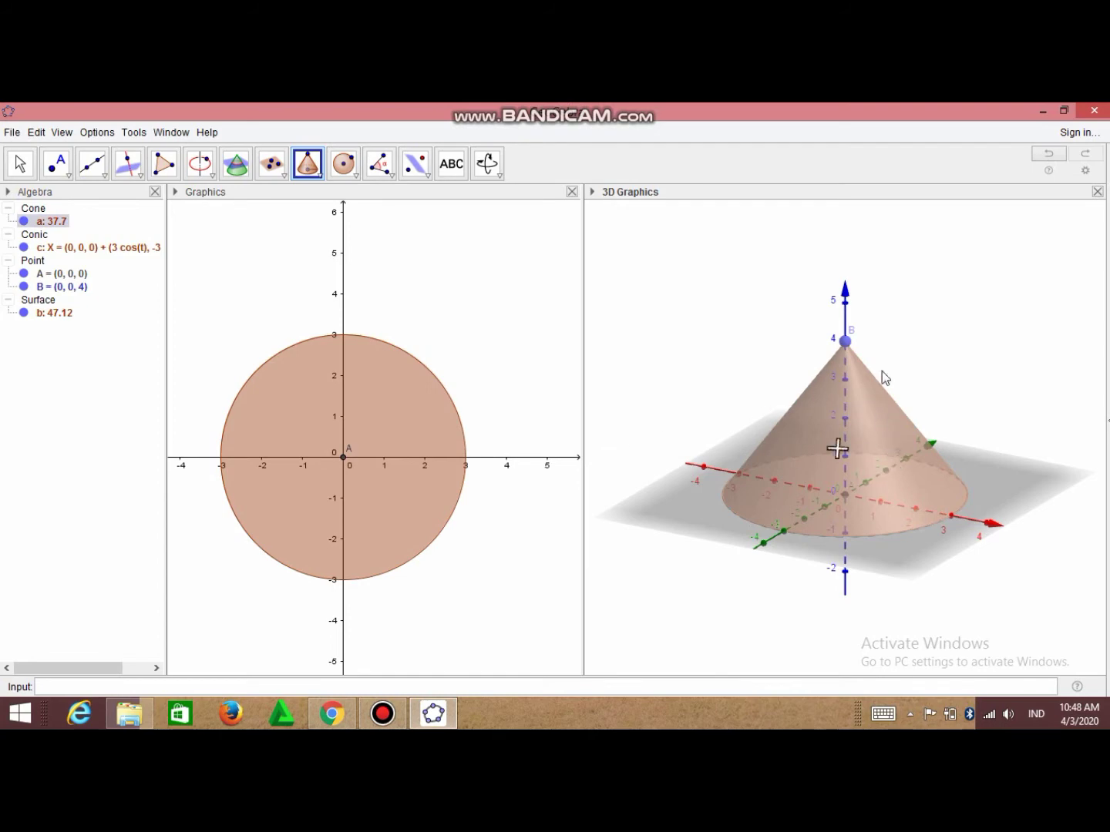
click(20, 163)
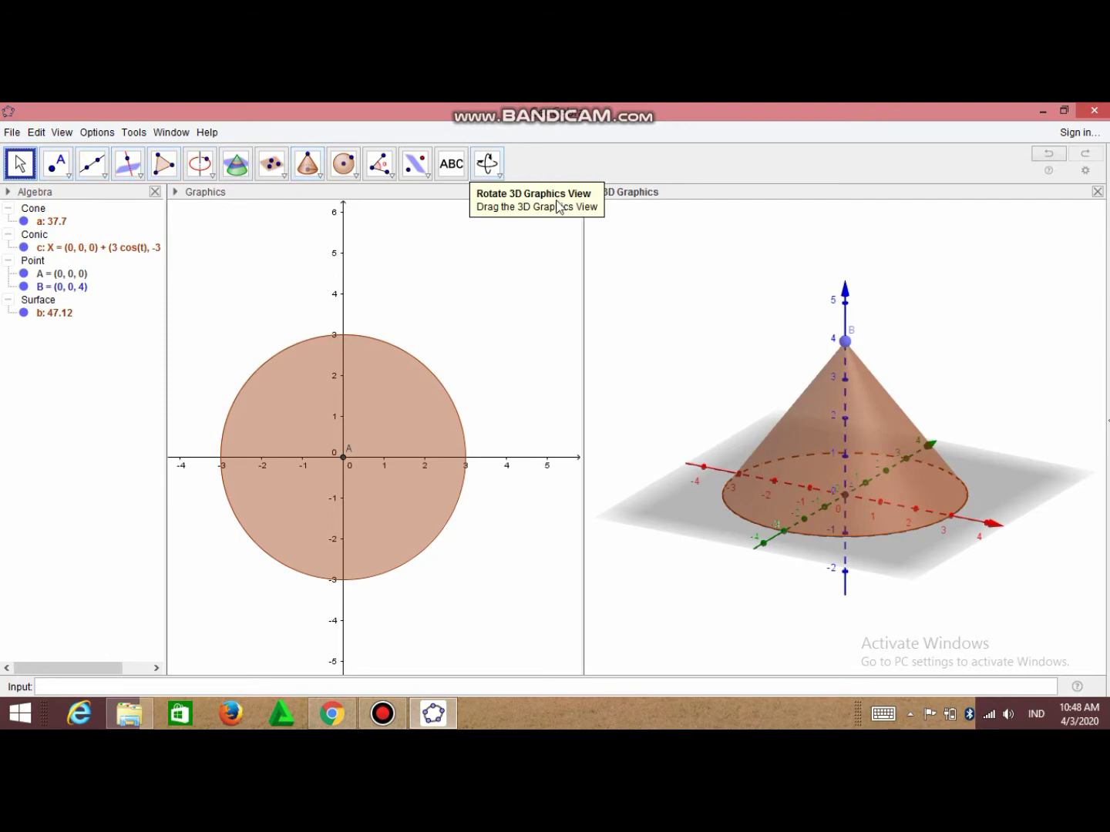
Set the color of the cone's lateral surface to turquoise, 51, 255, 204 (#33FFCC).
click(492, 171)
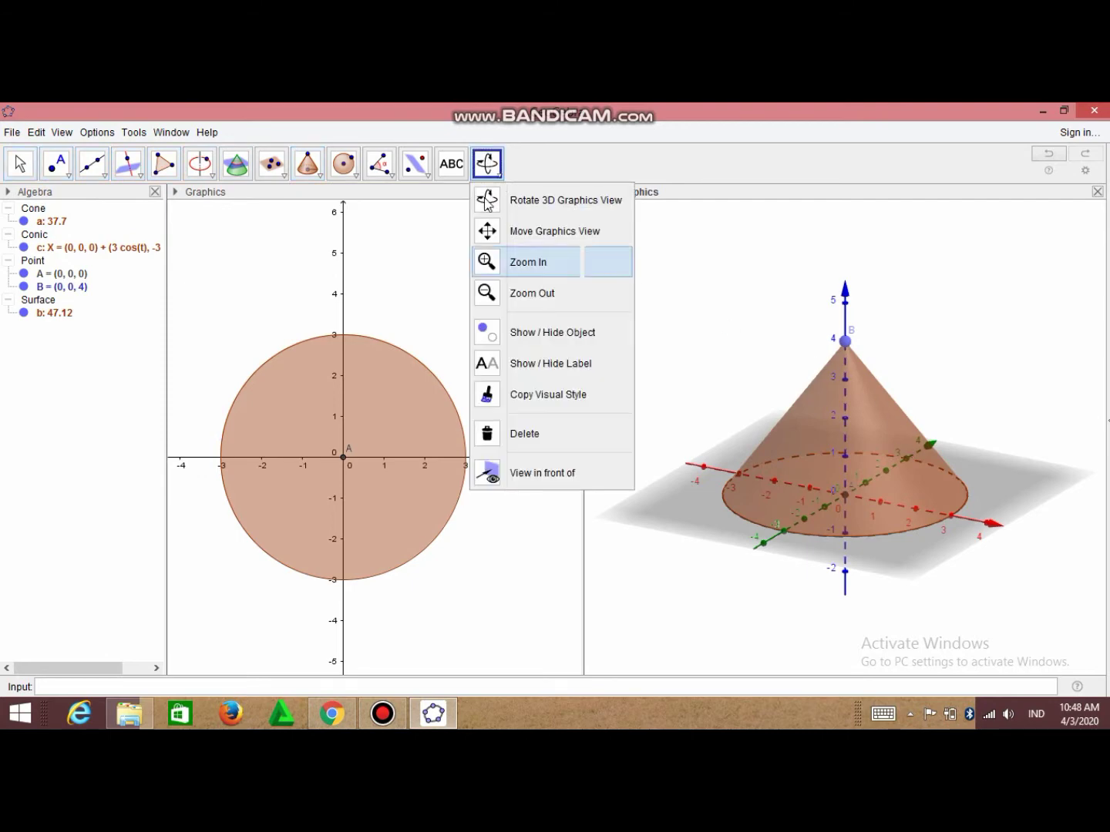
click(490, 199)
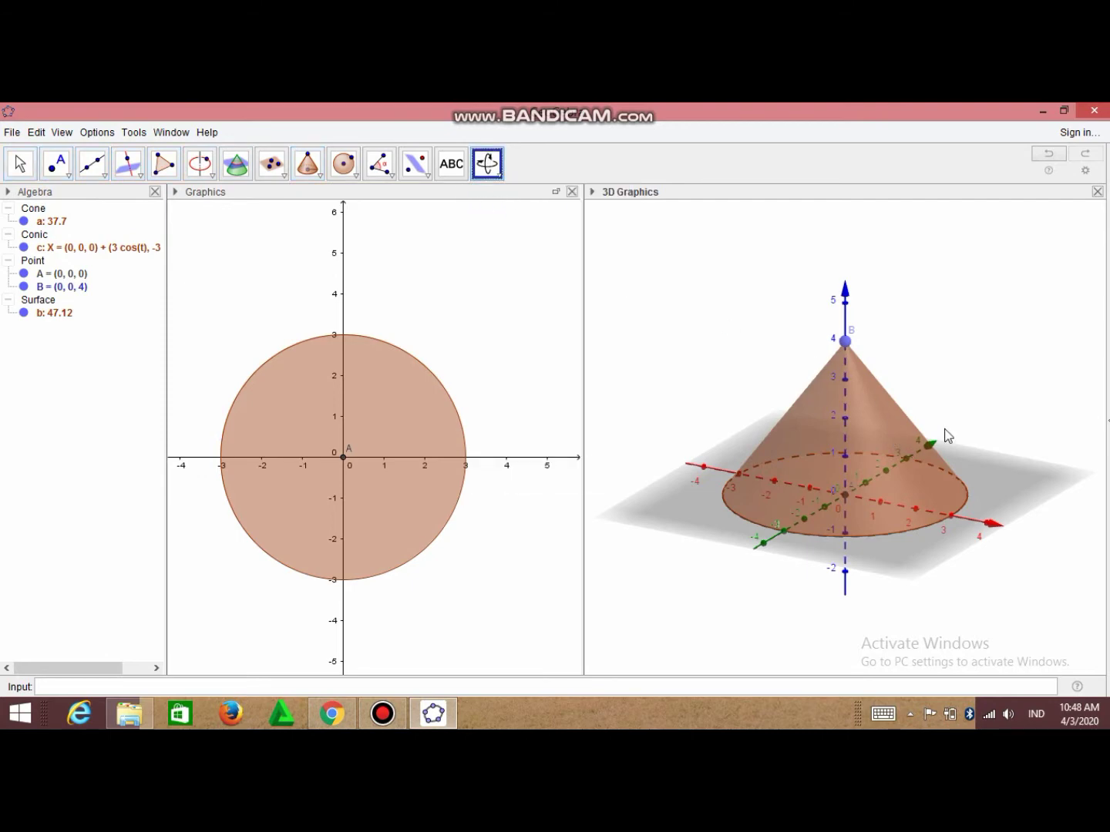
drag(948, 432, 954, 437)
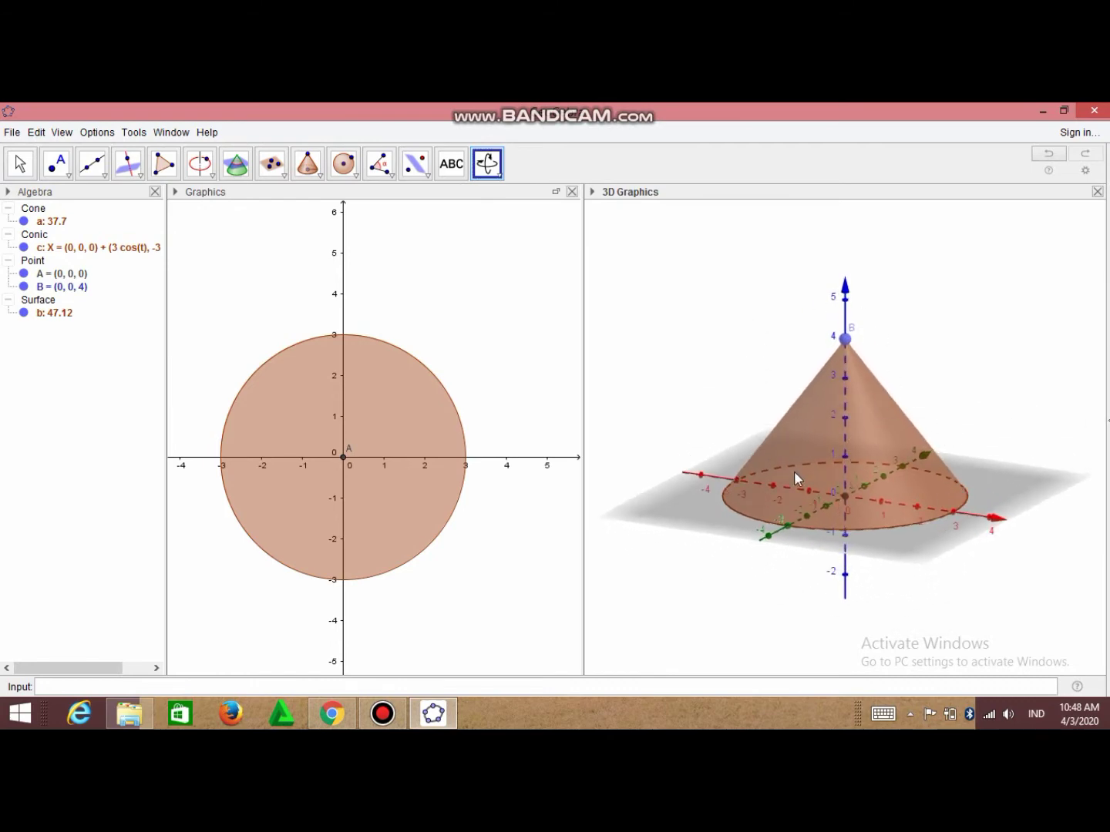
right_click(884, 433)
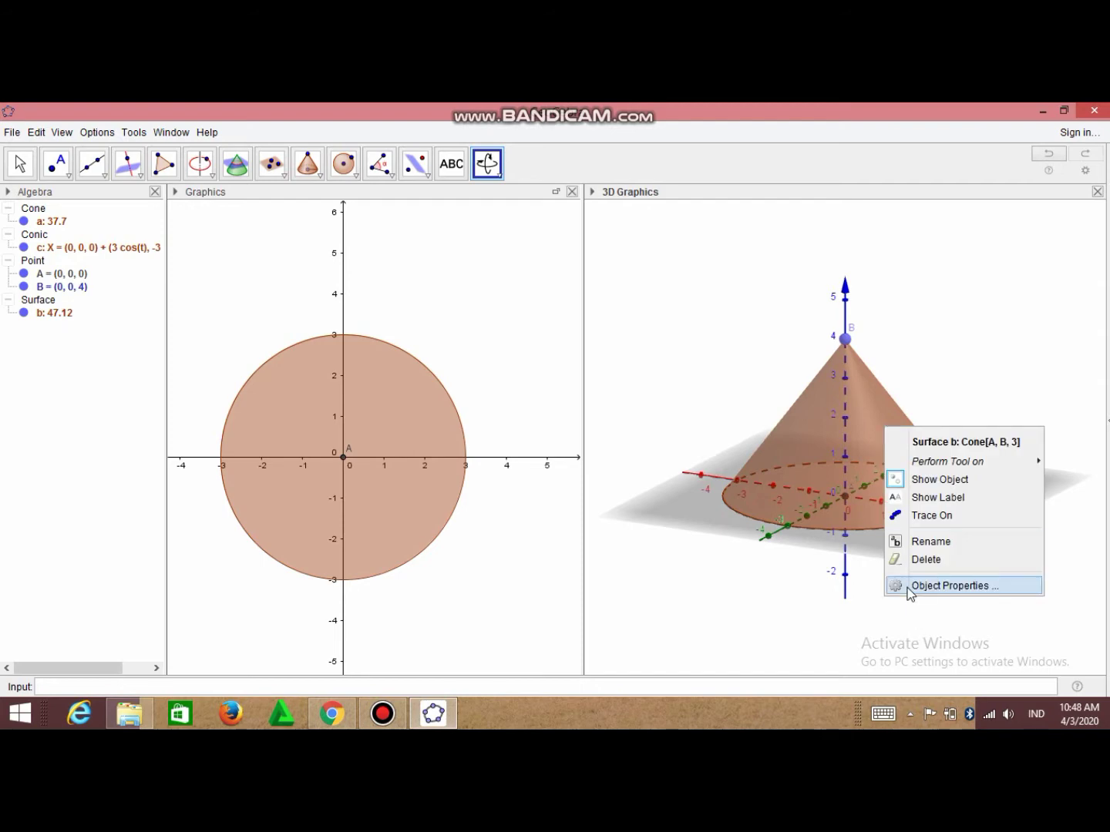
click(950, 585)
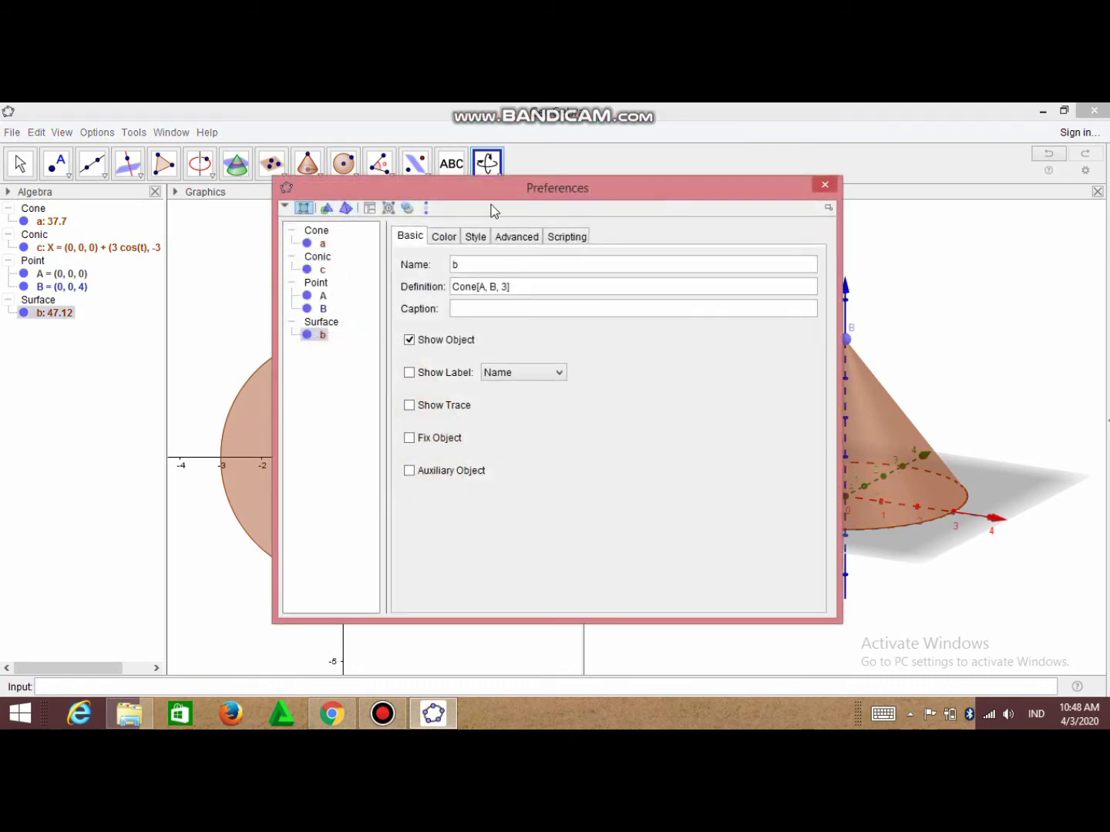
click(445, 238)
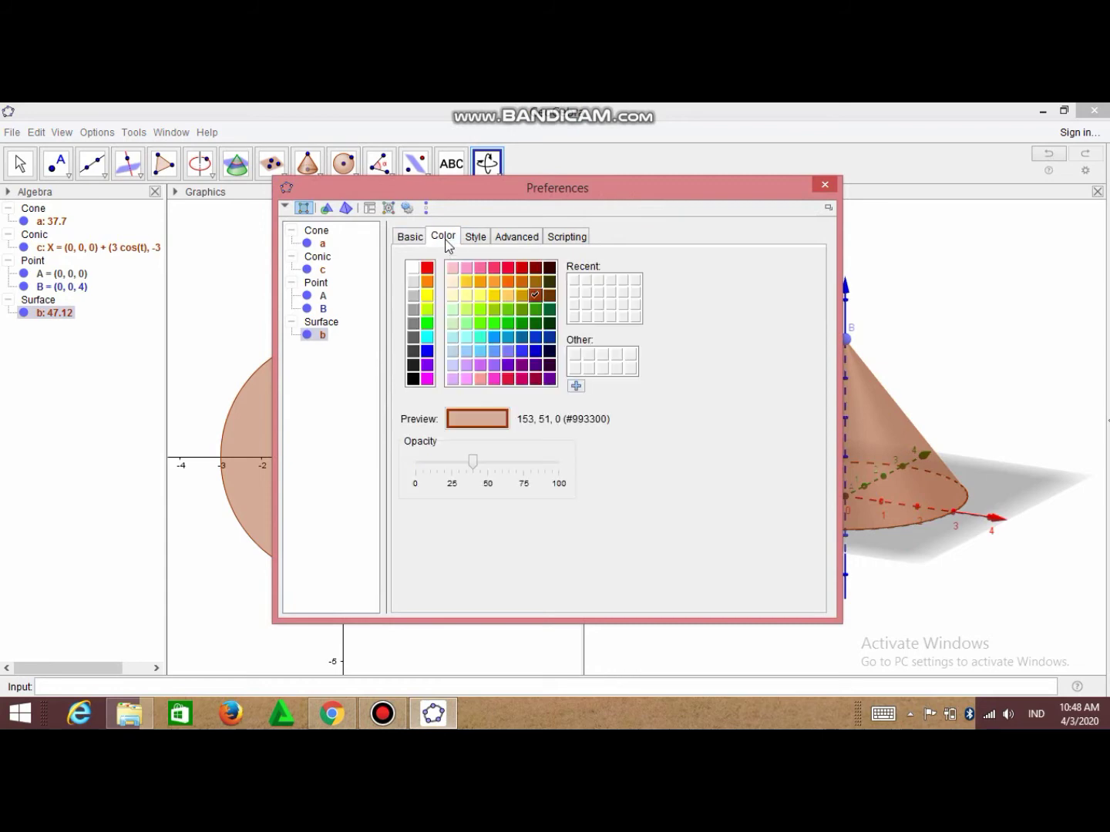
click(480, 337)
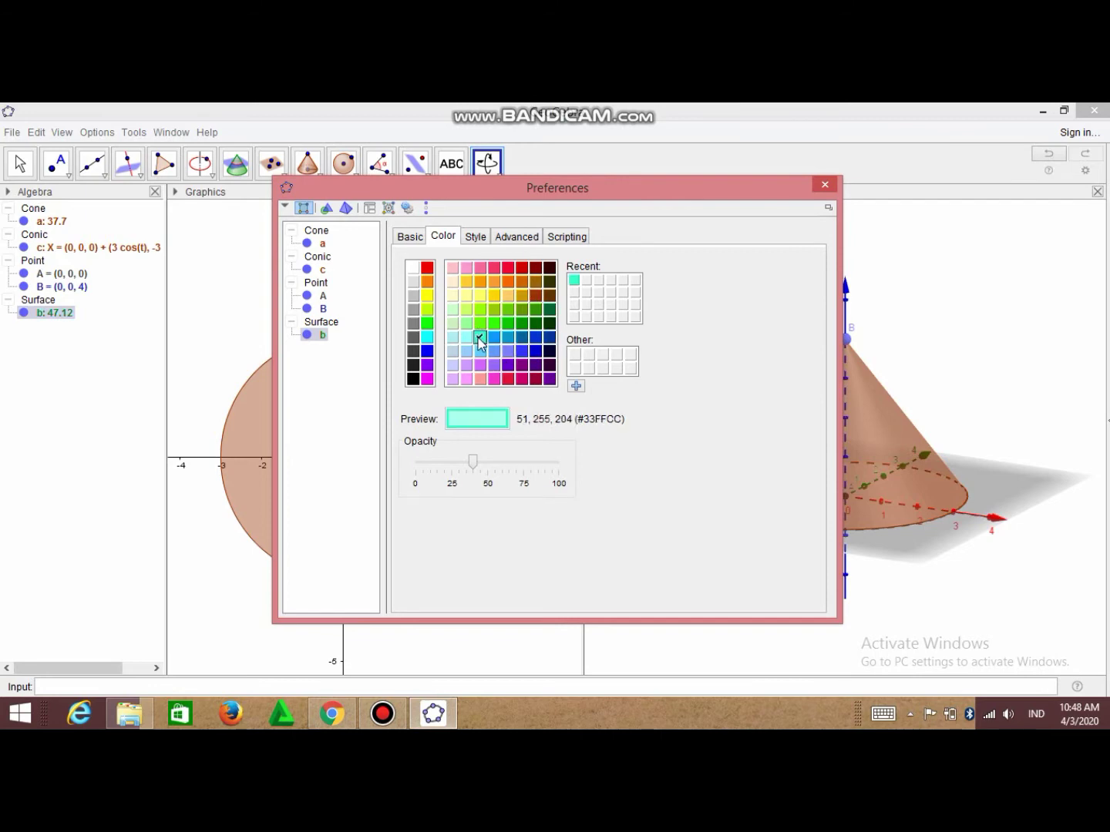
click(825, 185)
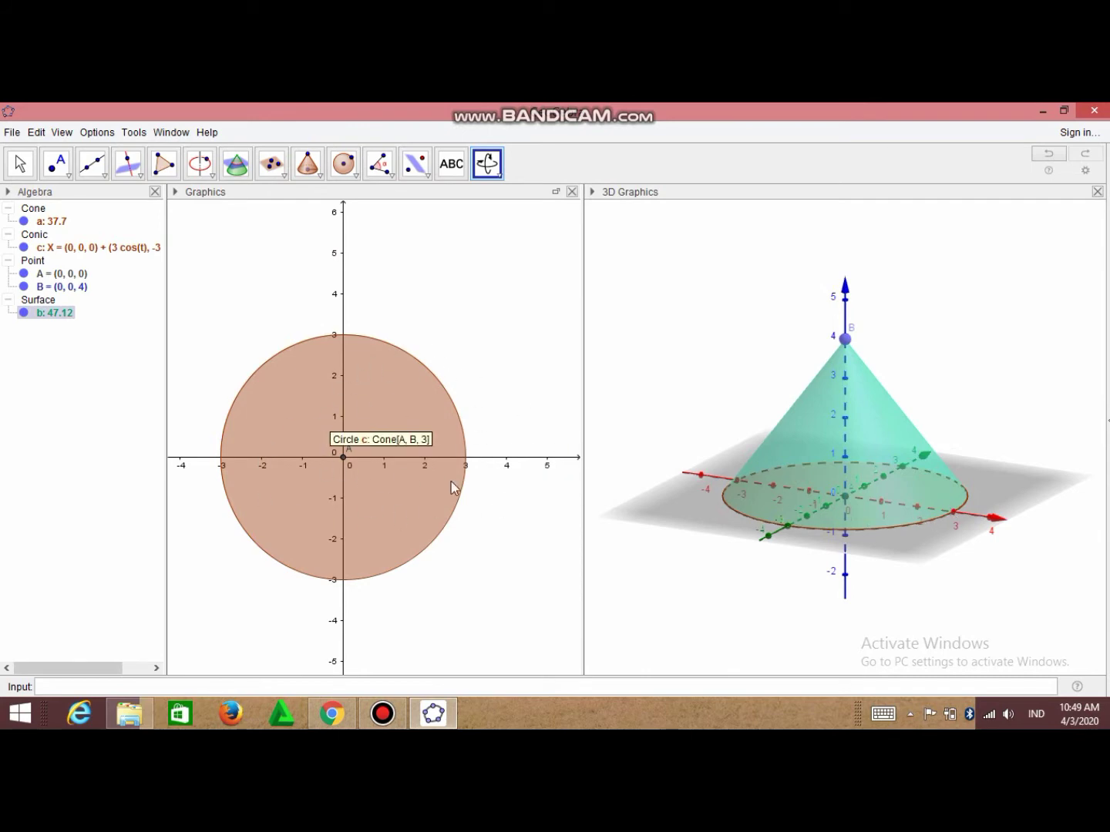
Set the color of the cone's base circle to dark blue, 0, 51, 153 (#003399).
right_click(836, 531)
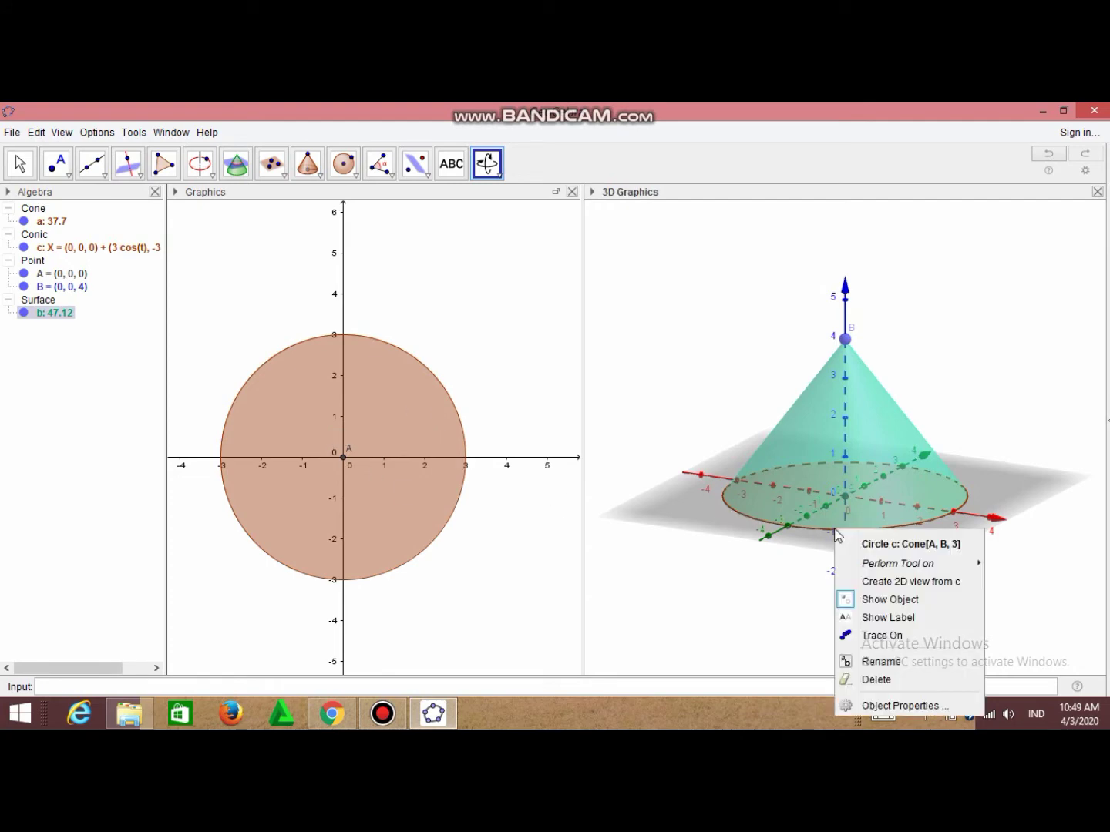
click(850, 705)
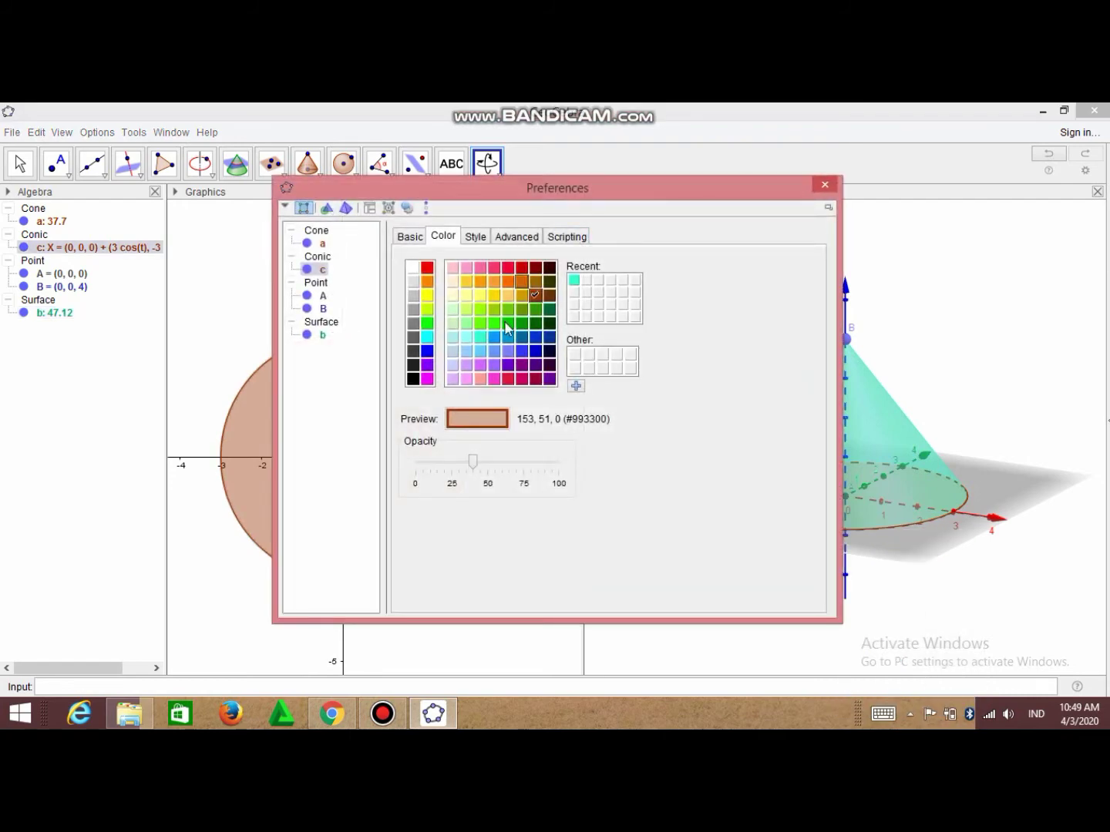
click(545, 339)
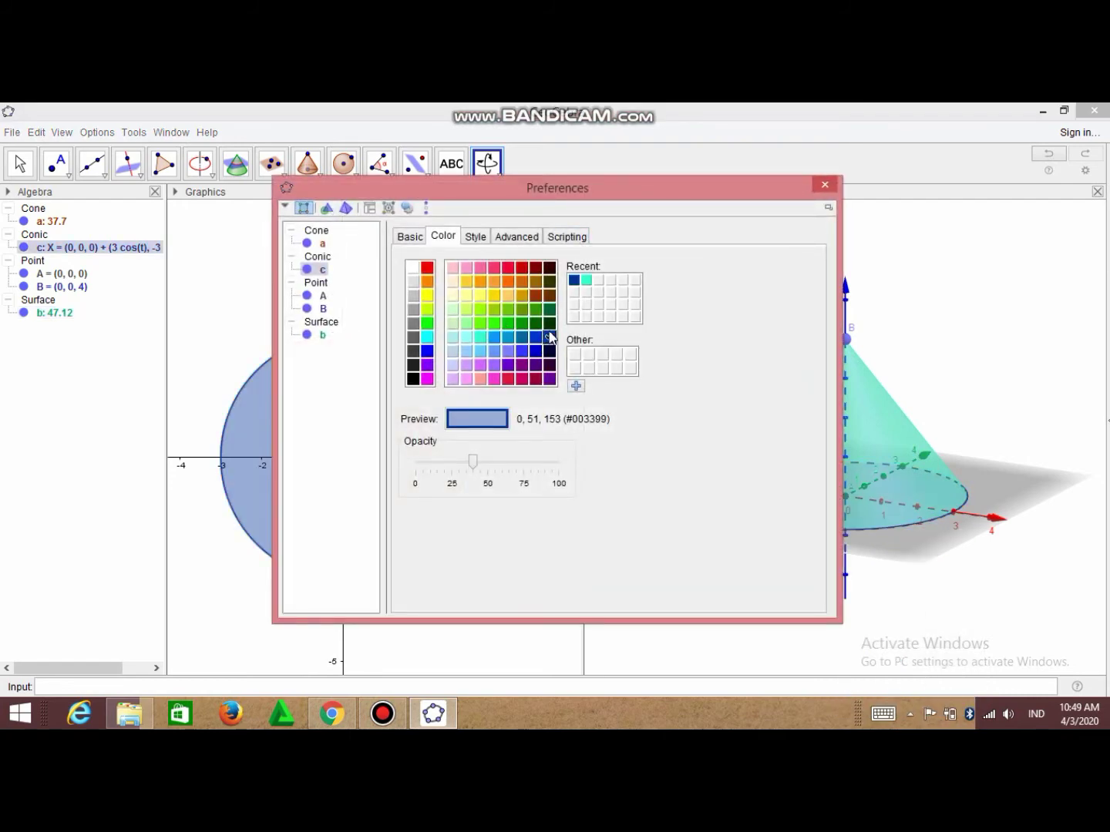
click(830, 185)
mouse_move(975, 389)
mouse_down()
mouse_move(981, 405)
mouse_move(989, 386)
mouse_move(973, 385)
mouse_up()
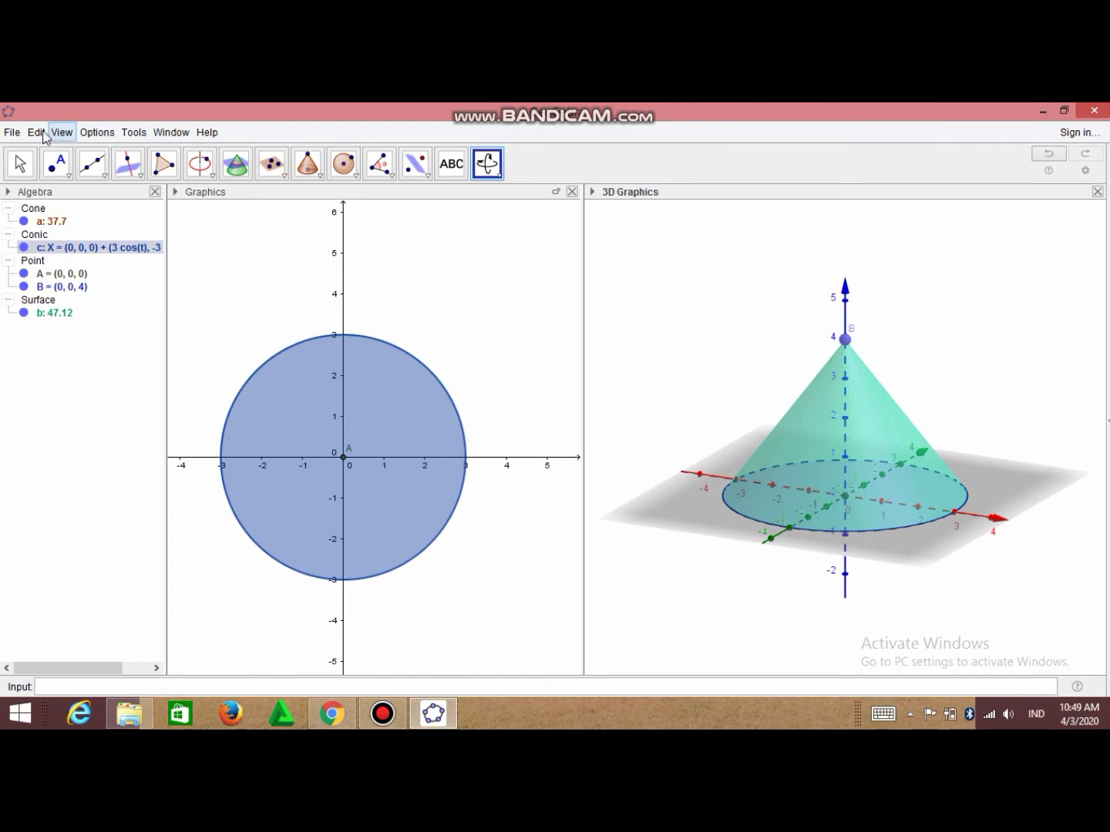
Save the construction in the Documents folder as a GeoGebra file named "cone 3".
click(12, 132)
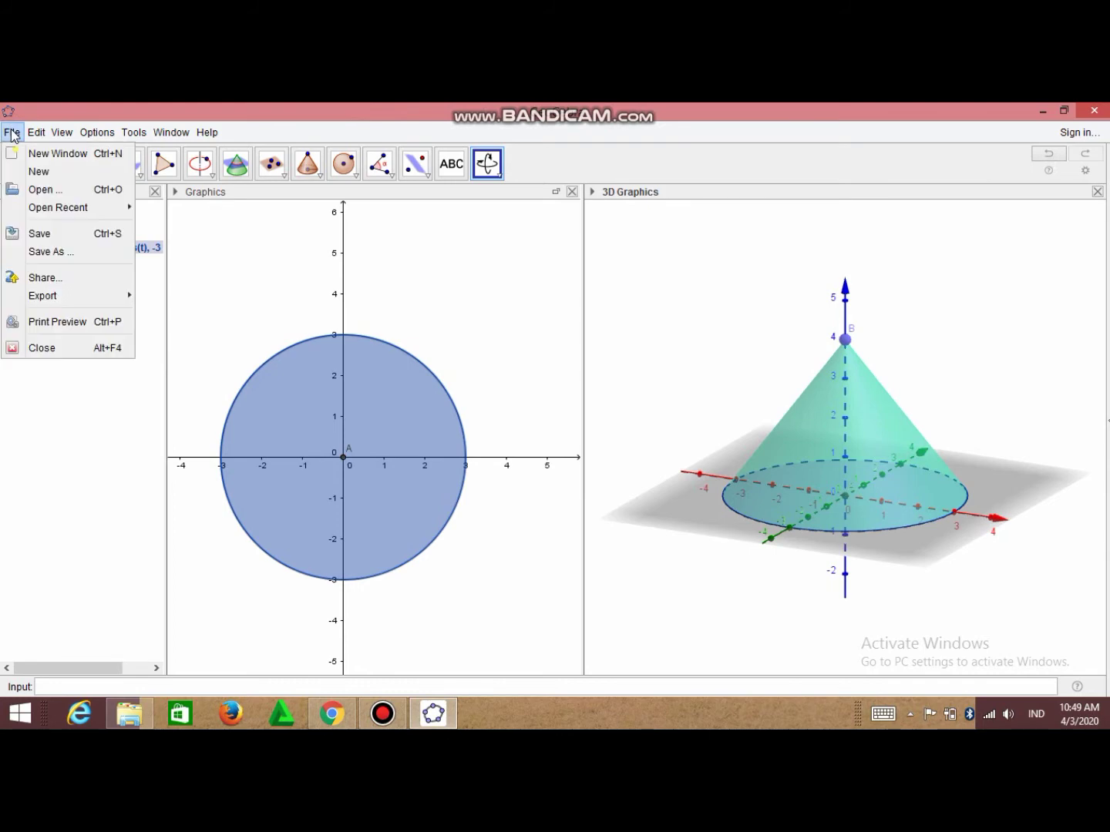
click(37, 233)
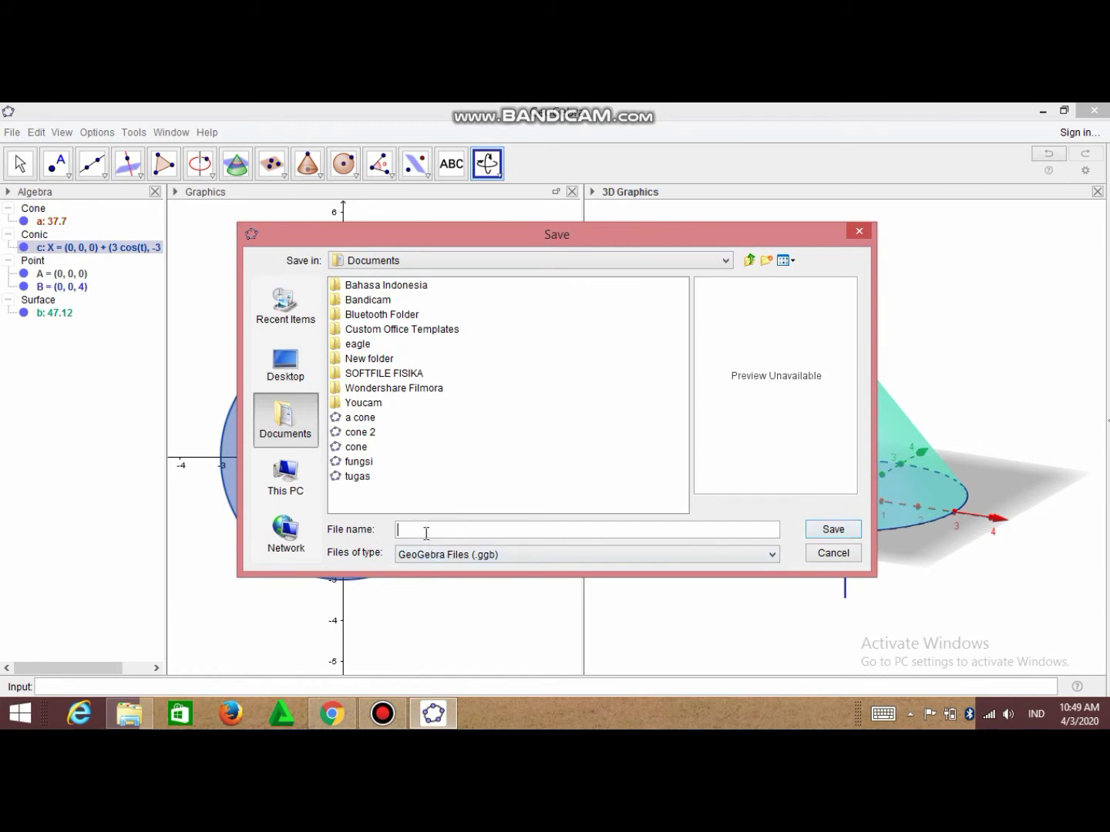
text(c)
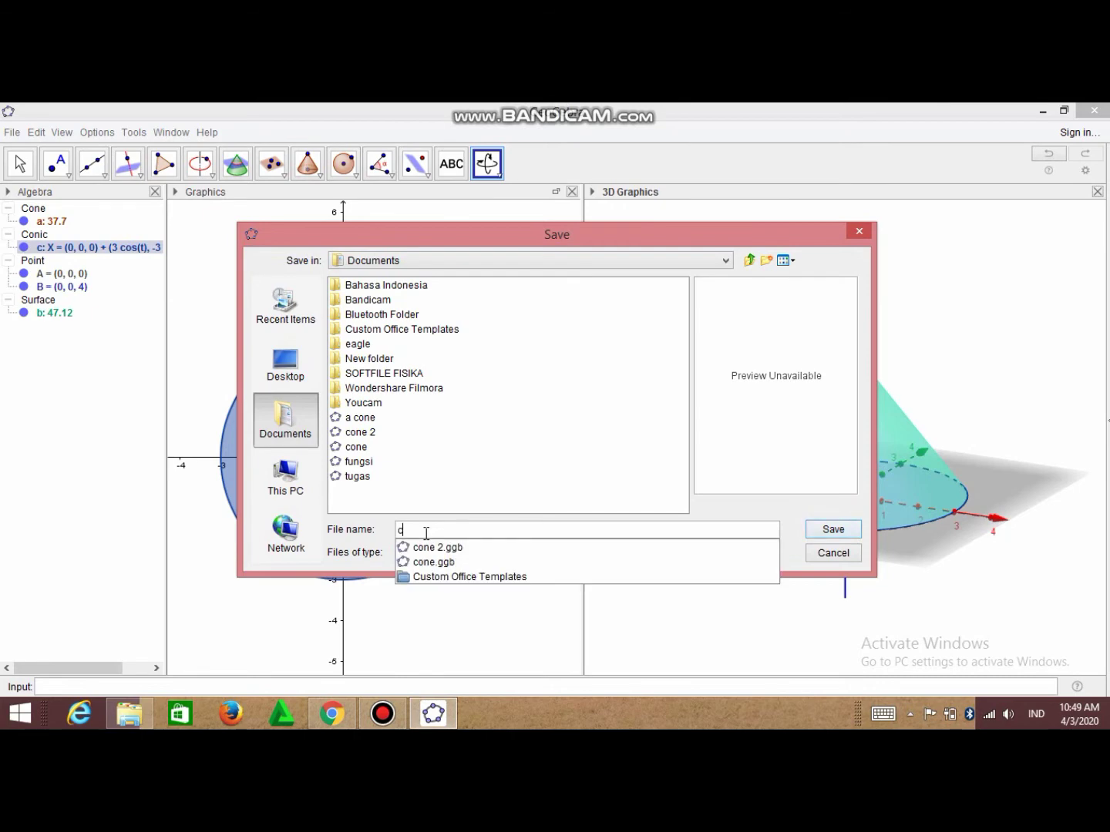
text(one 3)
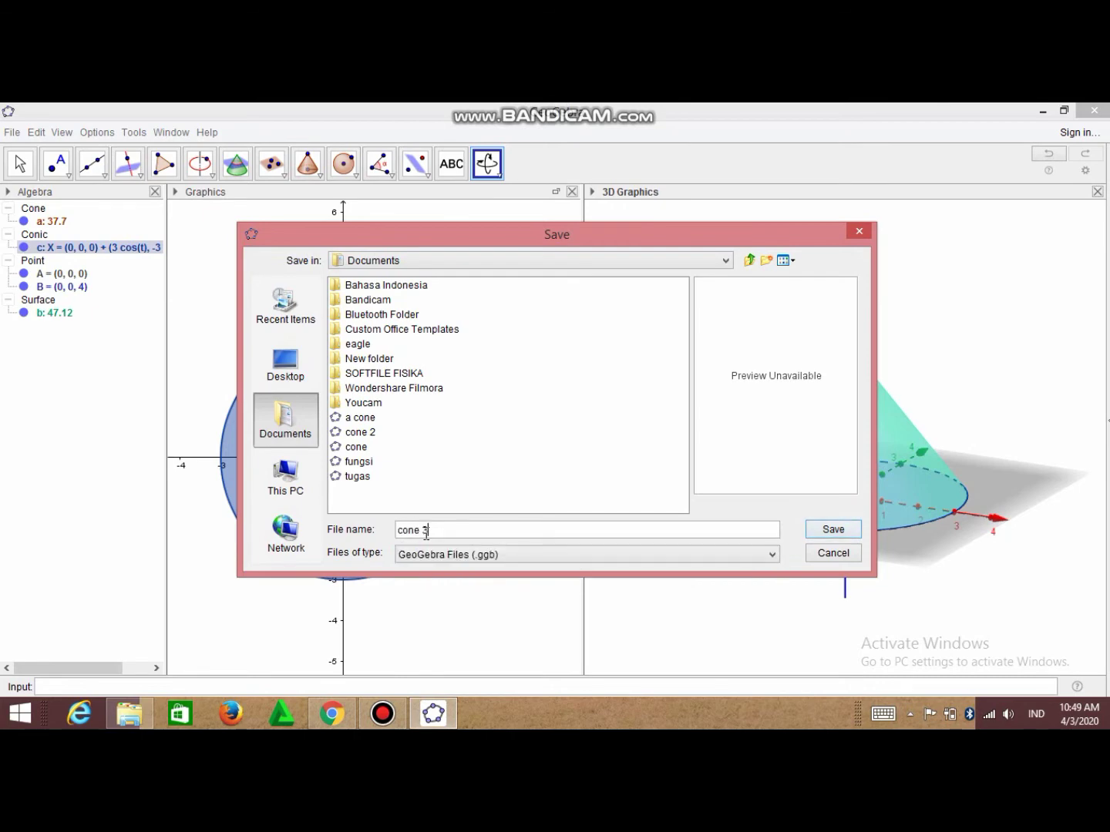
click(826, 532)
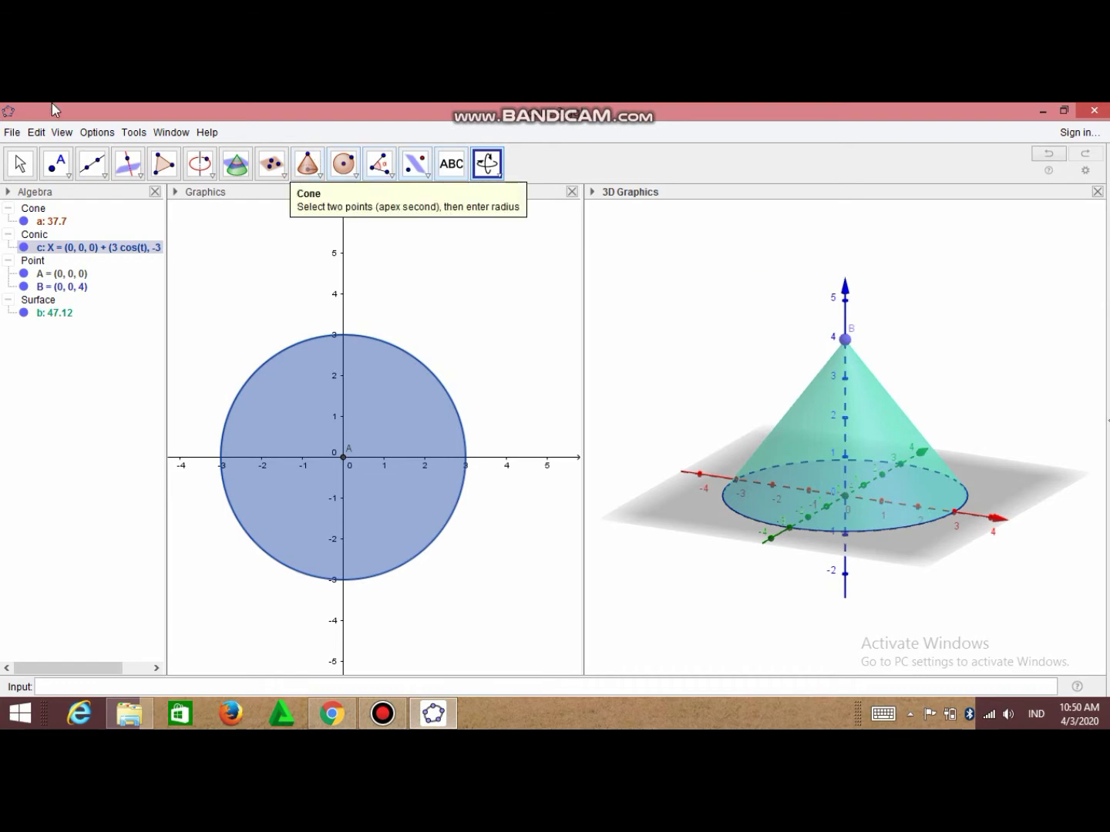
Start a new construction and draw a circle in the 2D view with center at (1, 0) and radius 2.
click(11, 132)
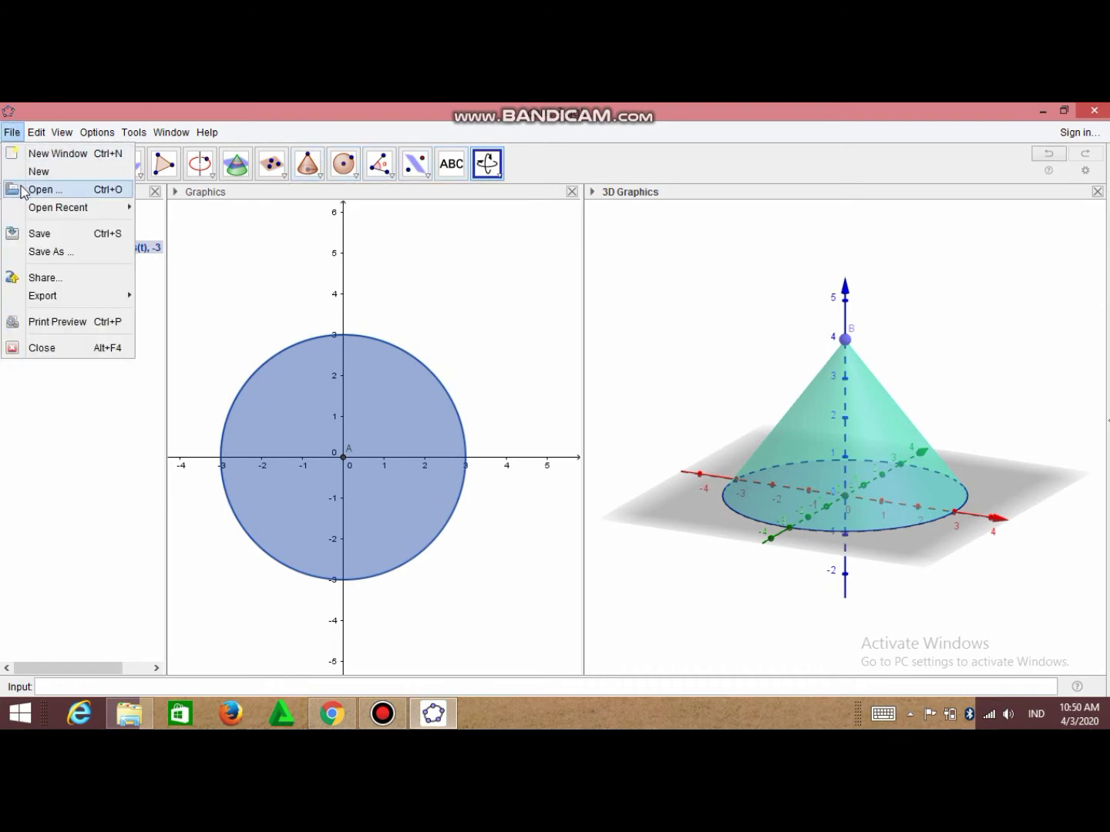
click(21, 171)
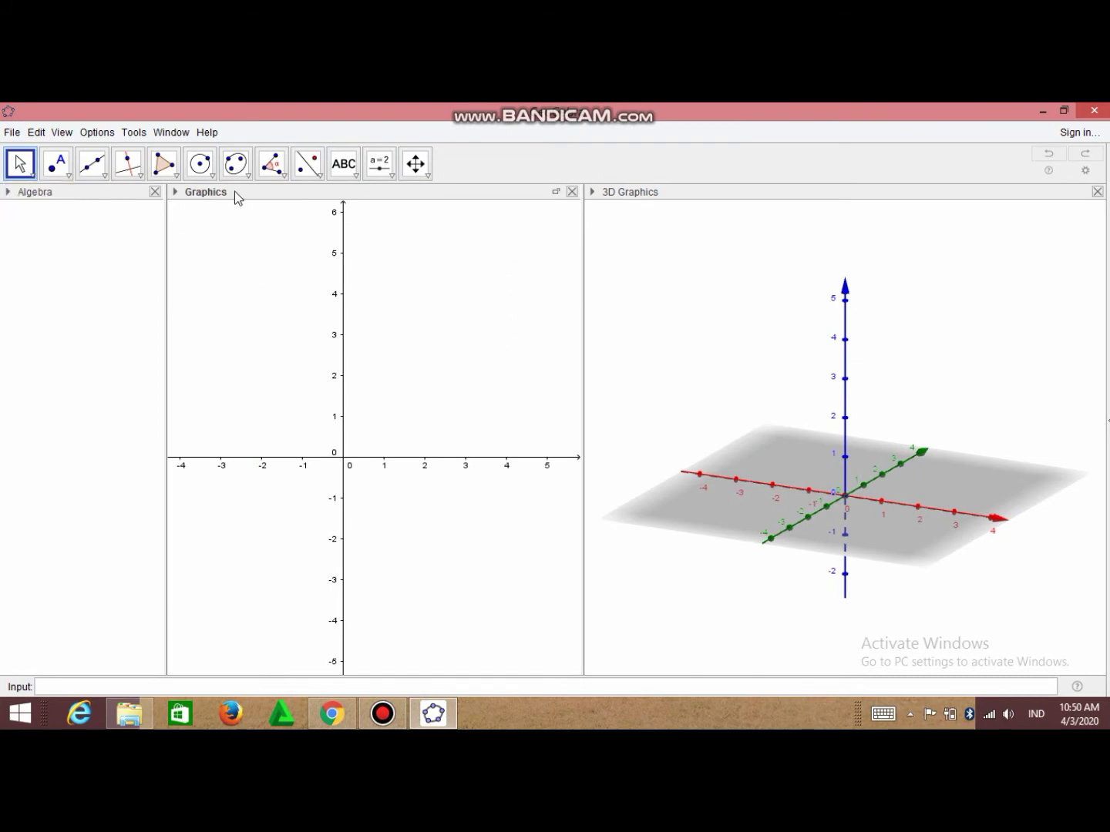
click(215, 182)
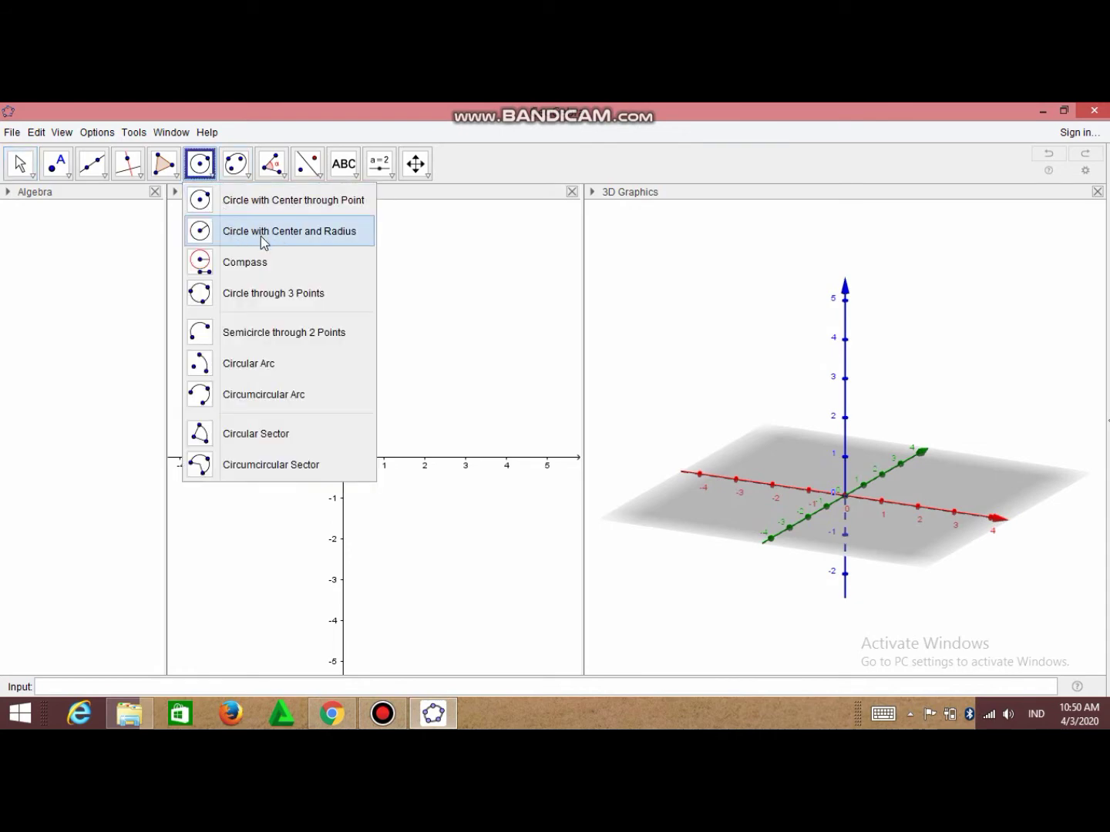
click(321, 235)
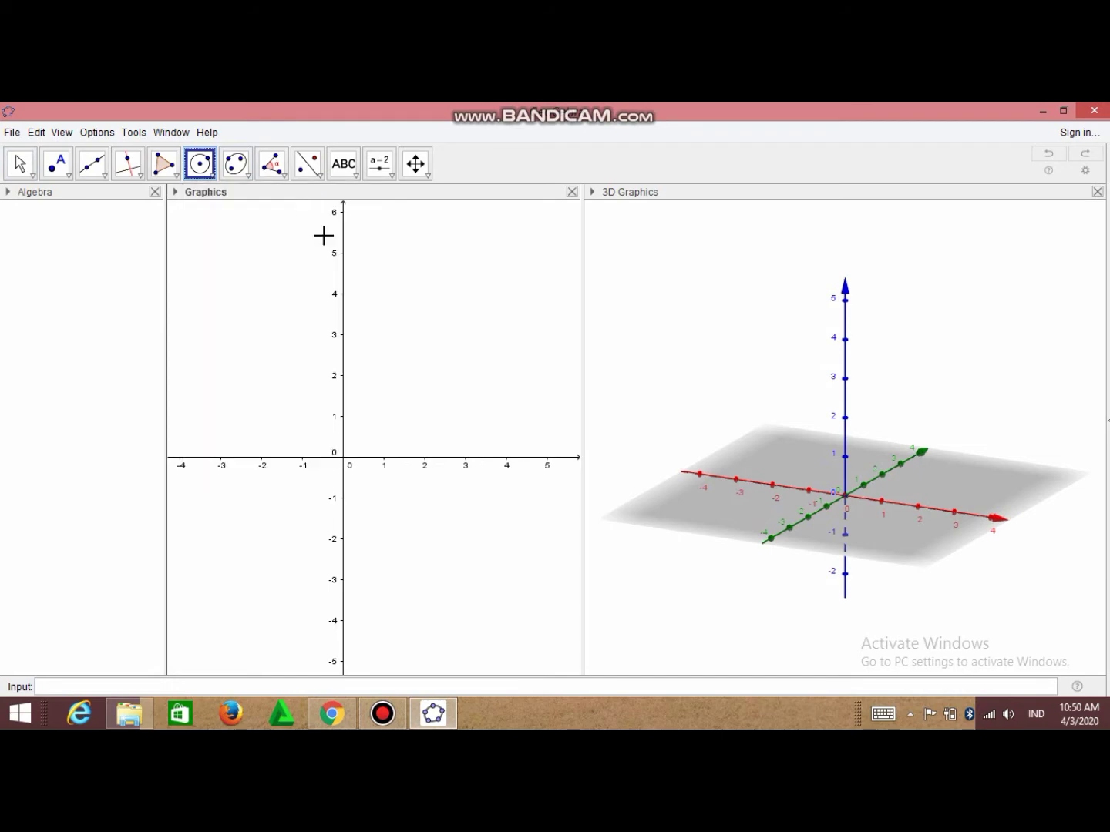
click(385, 457)
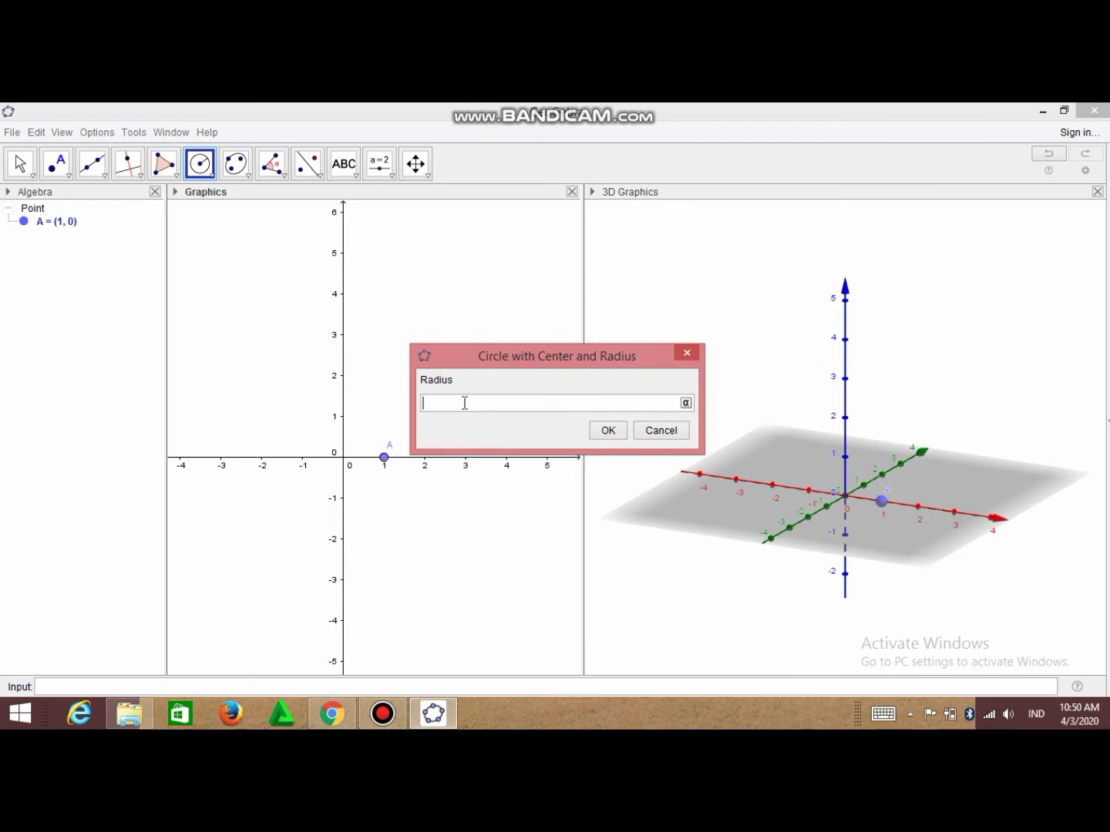
text(2)
click(607, 432)
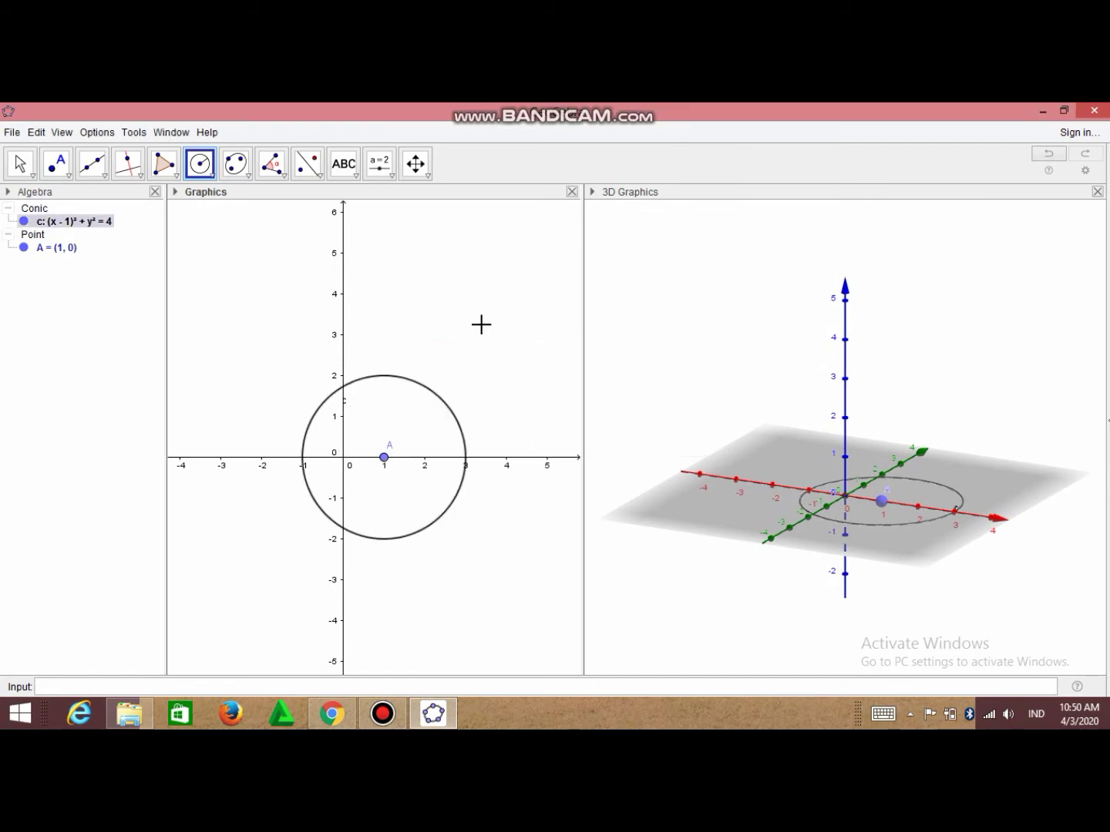
click(20, 165)
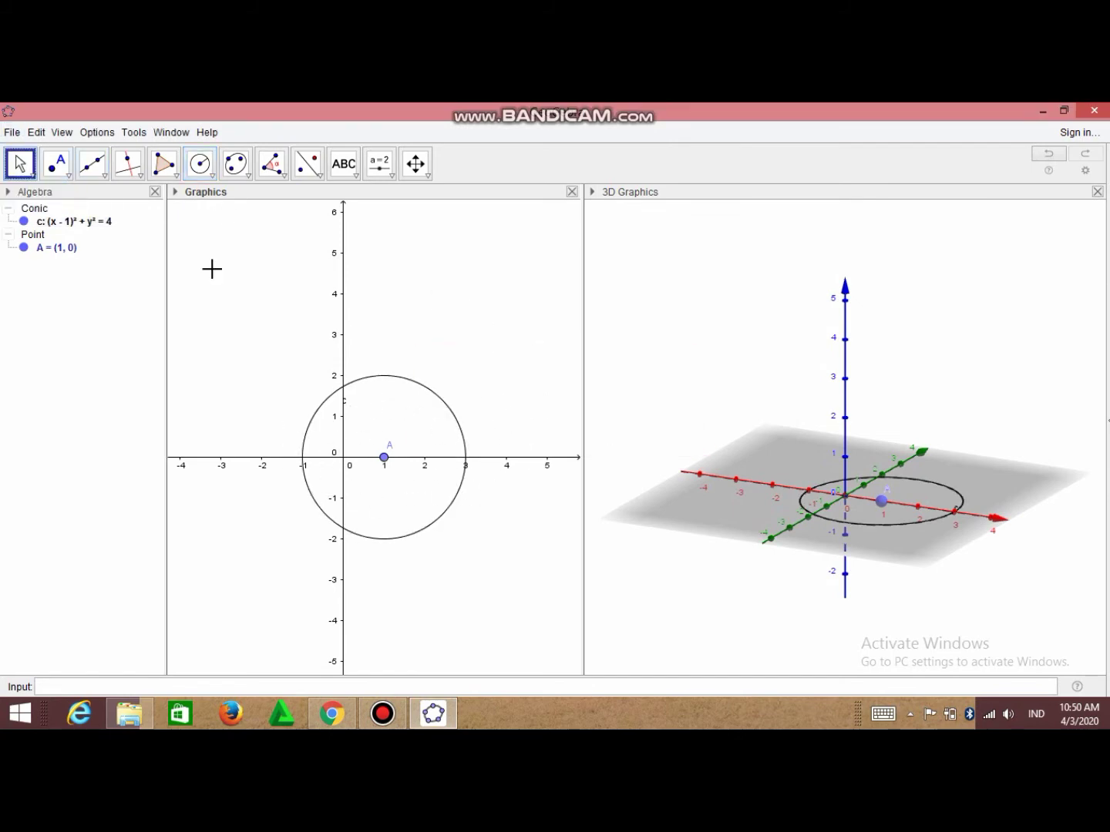
Extrude the circle to a cone with altitude 4, with the option for positive values to follow the view turned off.
click(733, 509)
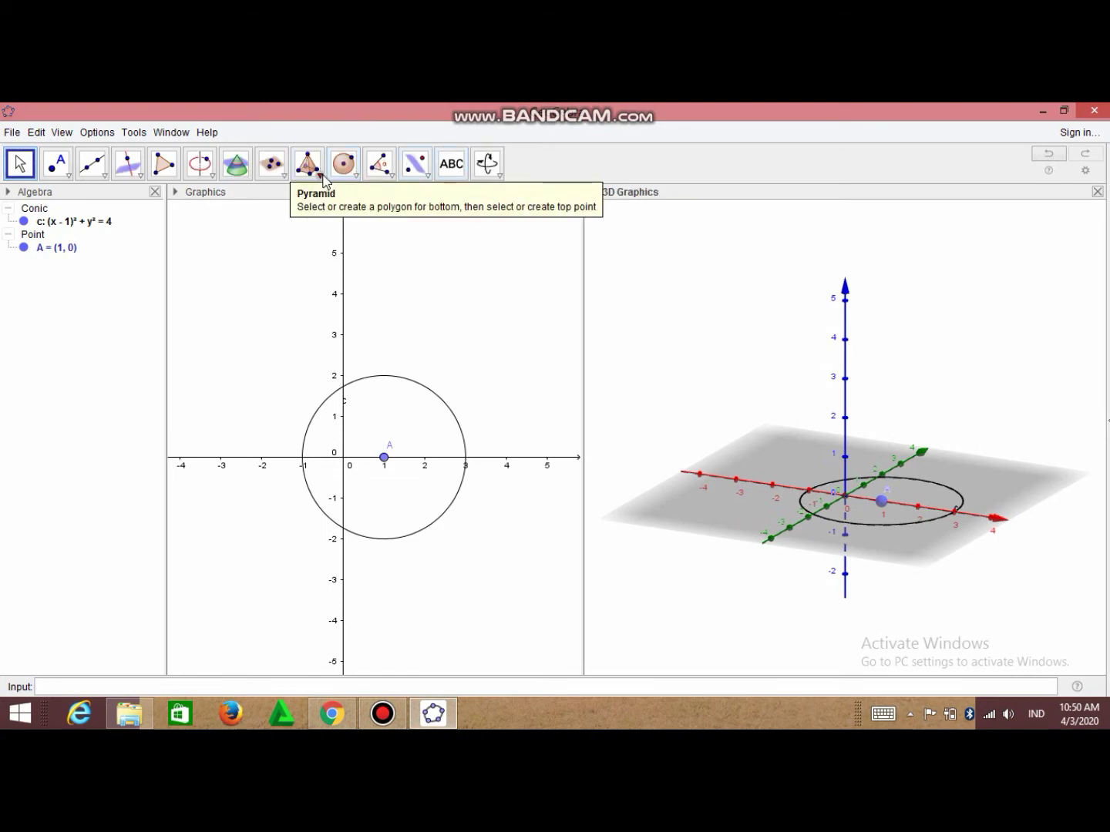
click(324, 180)
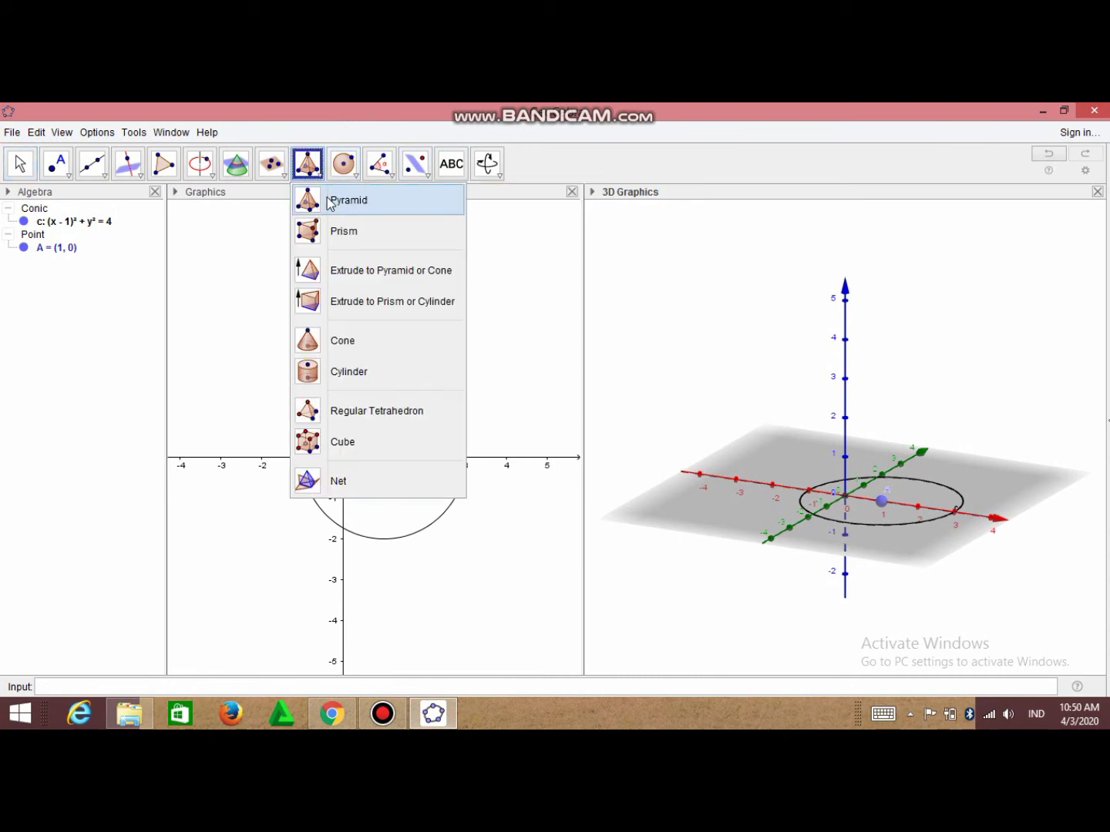
click(335, 275)
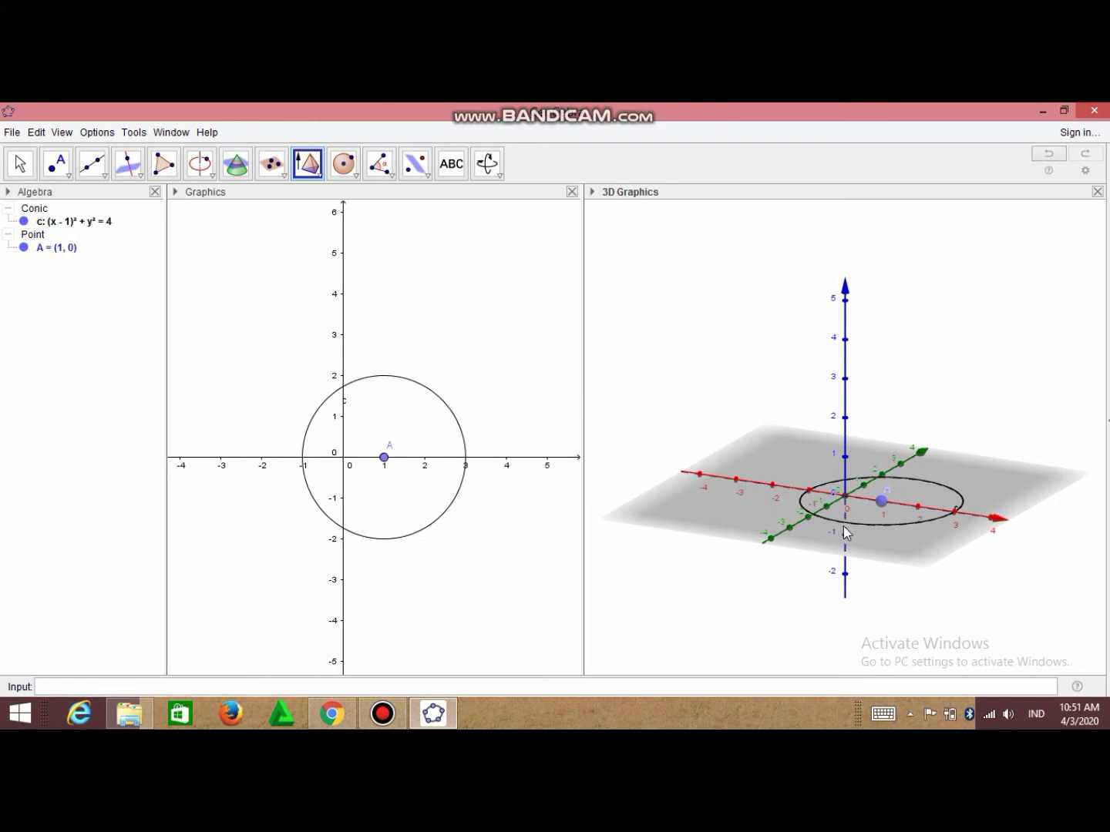
click(857, 524)
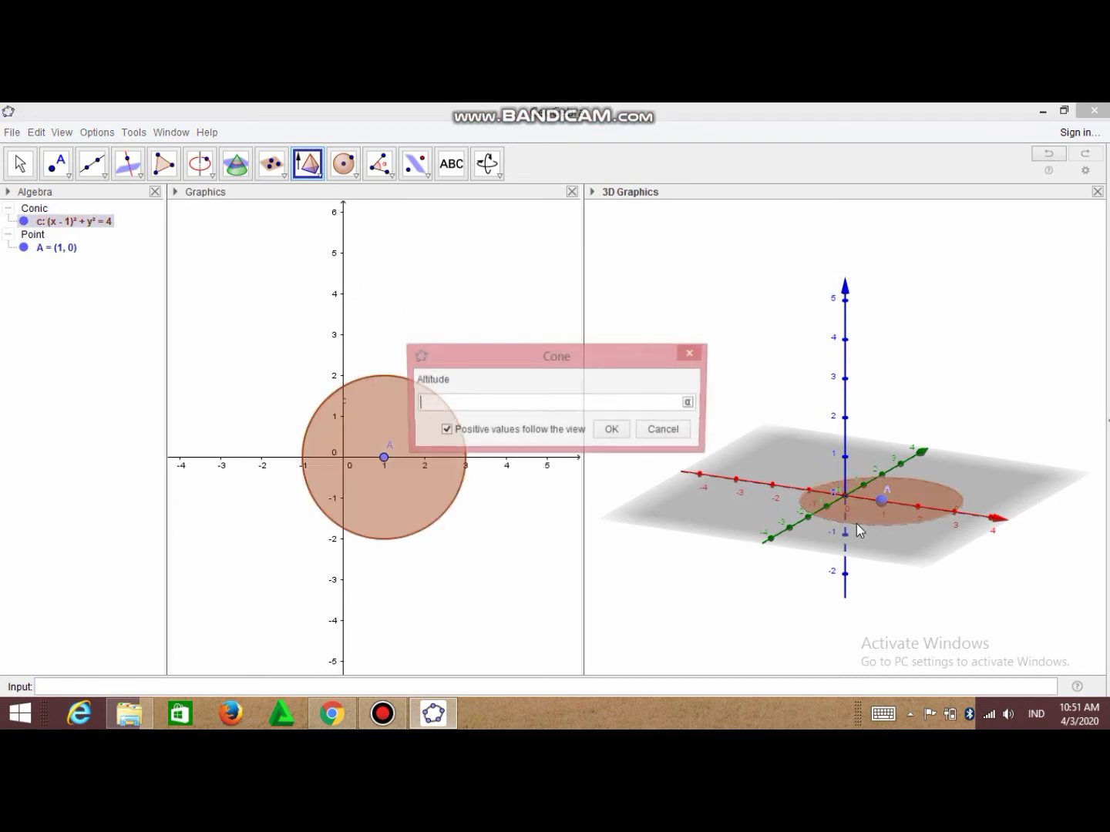
click(542, 435)
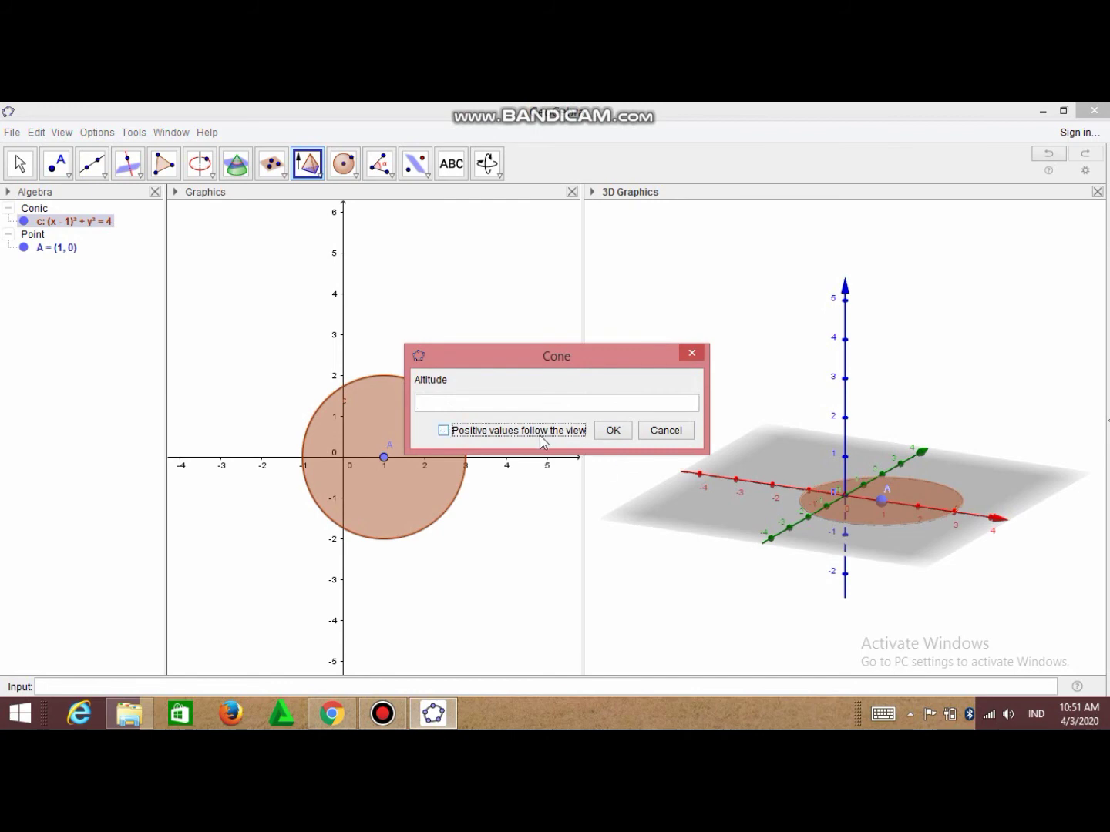
click(489, 406)
text(4)
click(608, 432)
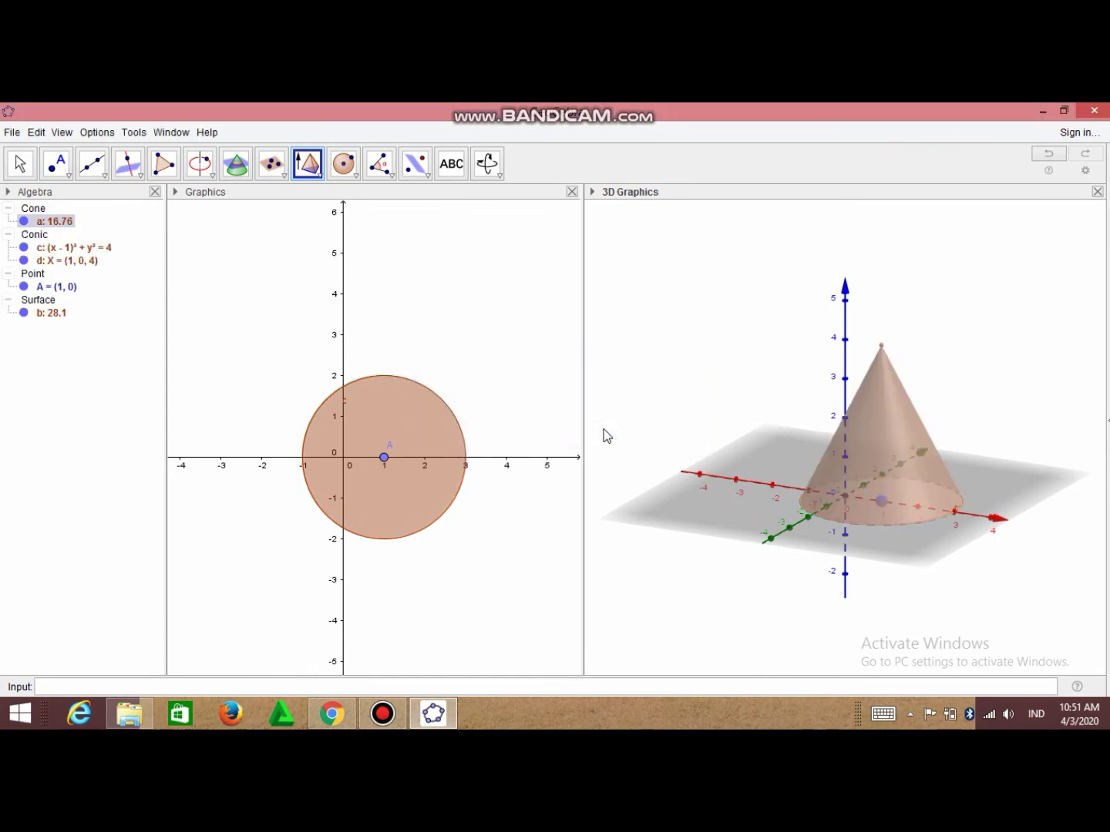
click(21, 162)
Set the color of the cone's lateral surface to crimson, 220, 20, 60 (#DC143C).
click(869, 444)
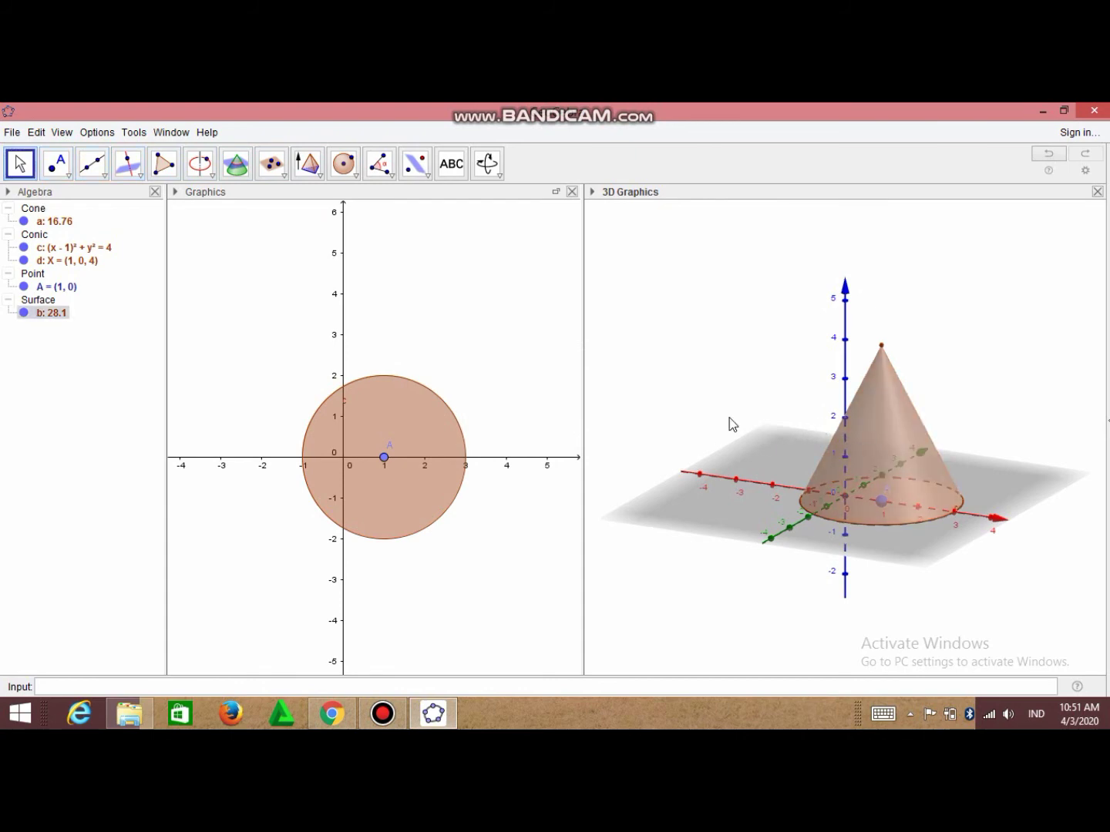
click(486, 163)
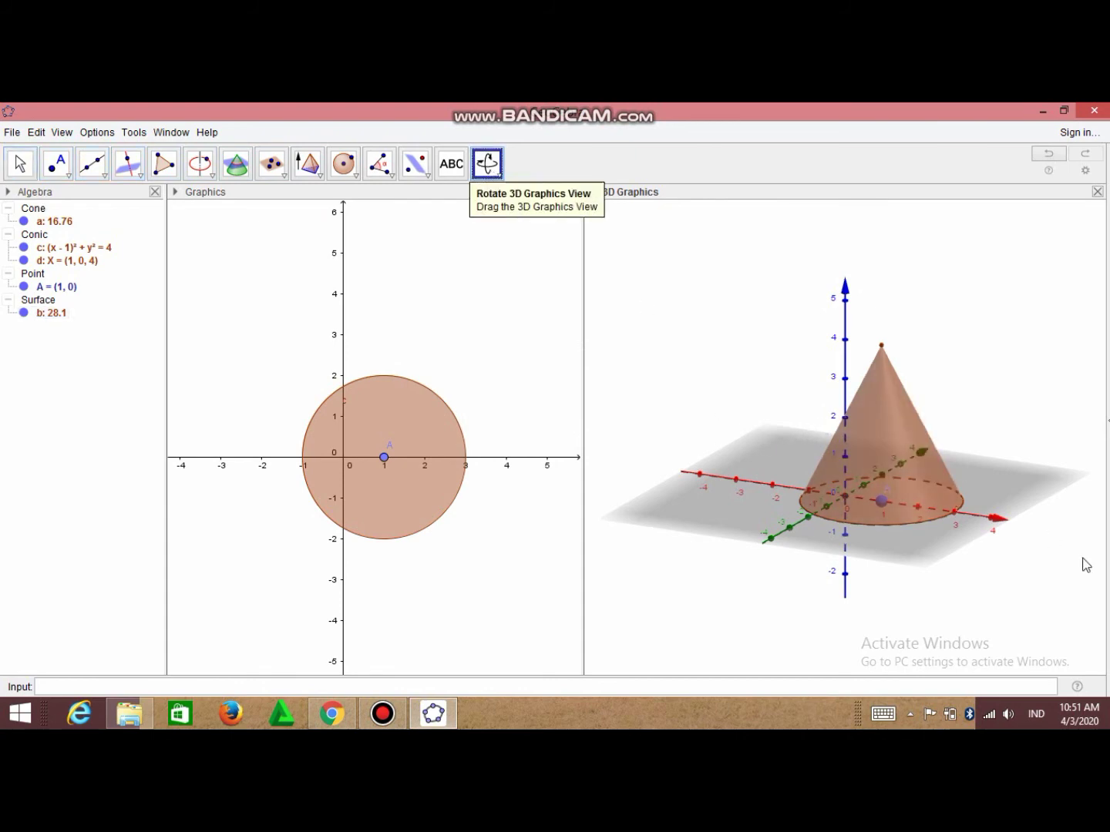
mouse_move(1016, 495)
mouse_down()
mouse_move(1019, 514)
mouse_move(1004, 490)
mouse_move(1017, 496)
mouse_move(1019, 488)
mouse_up()
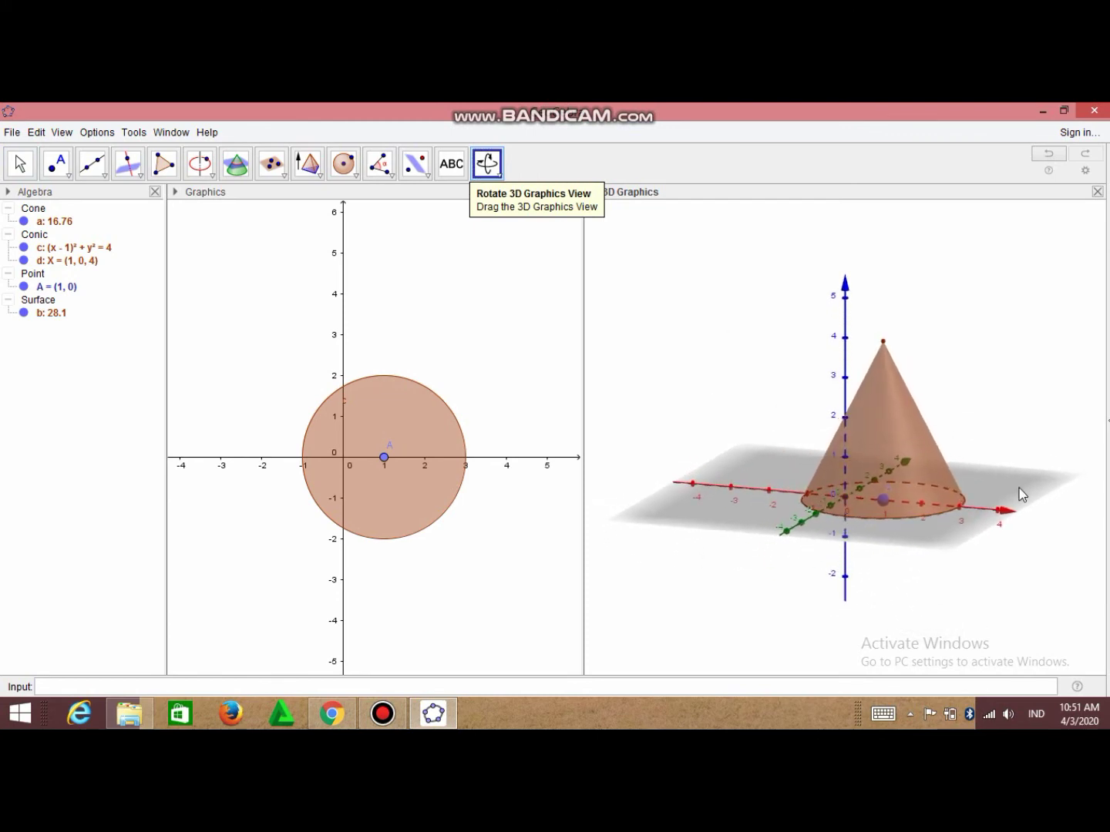
right_click(901, 433)
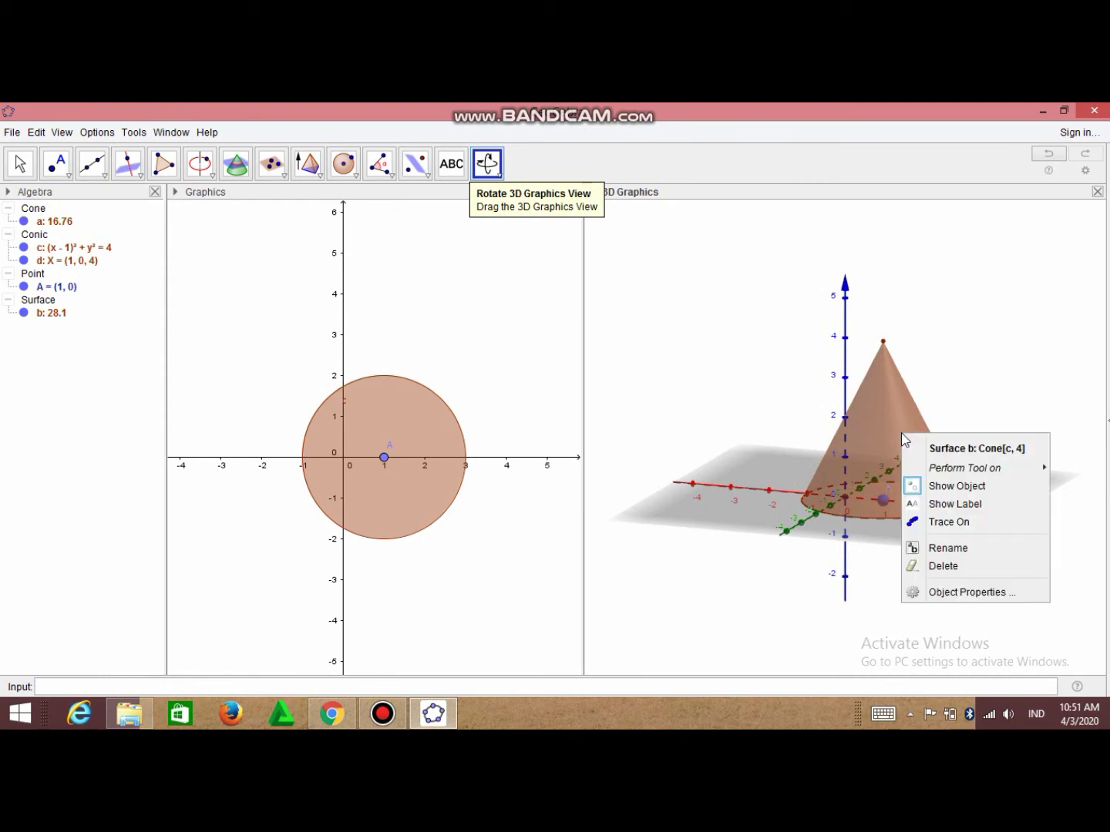
click(915, 592)
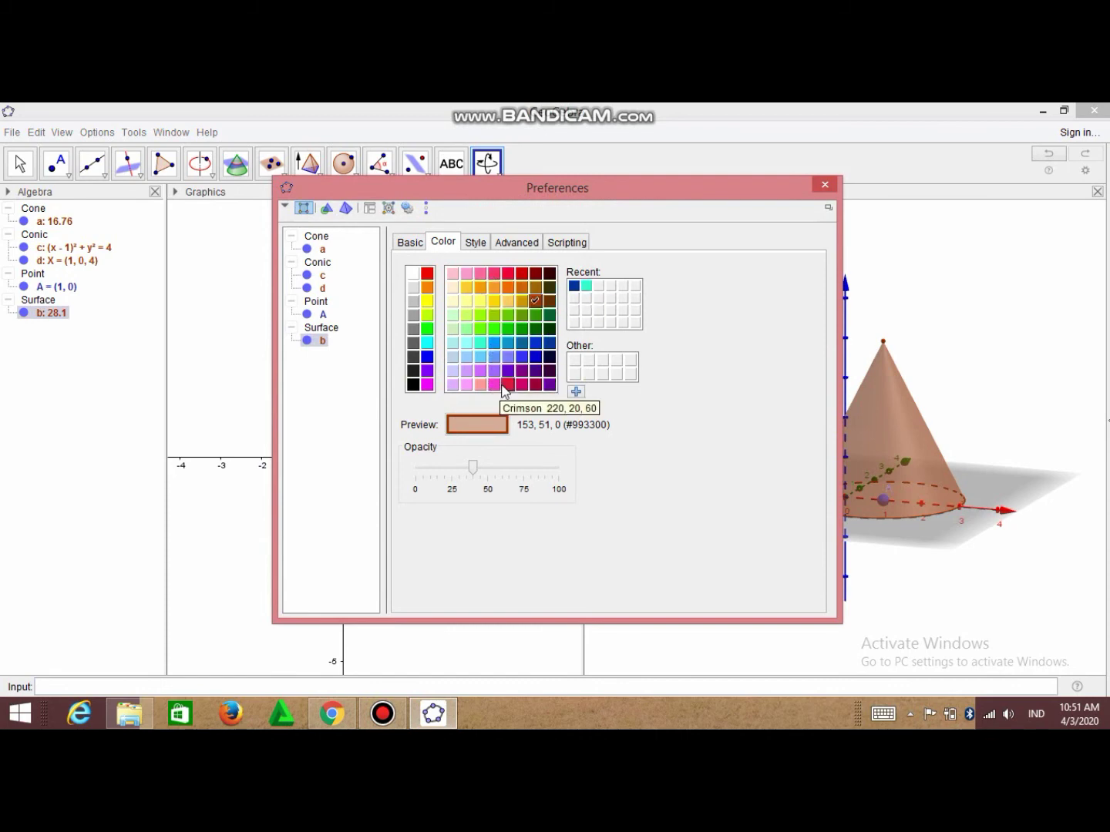
click(505, 385)
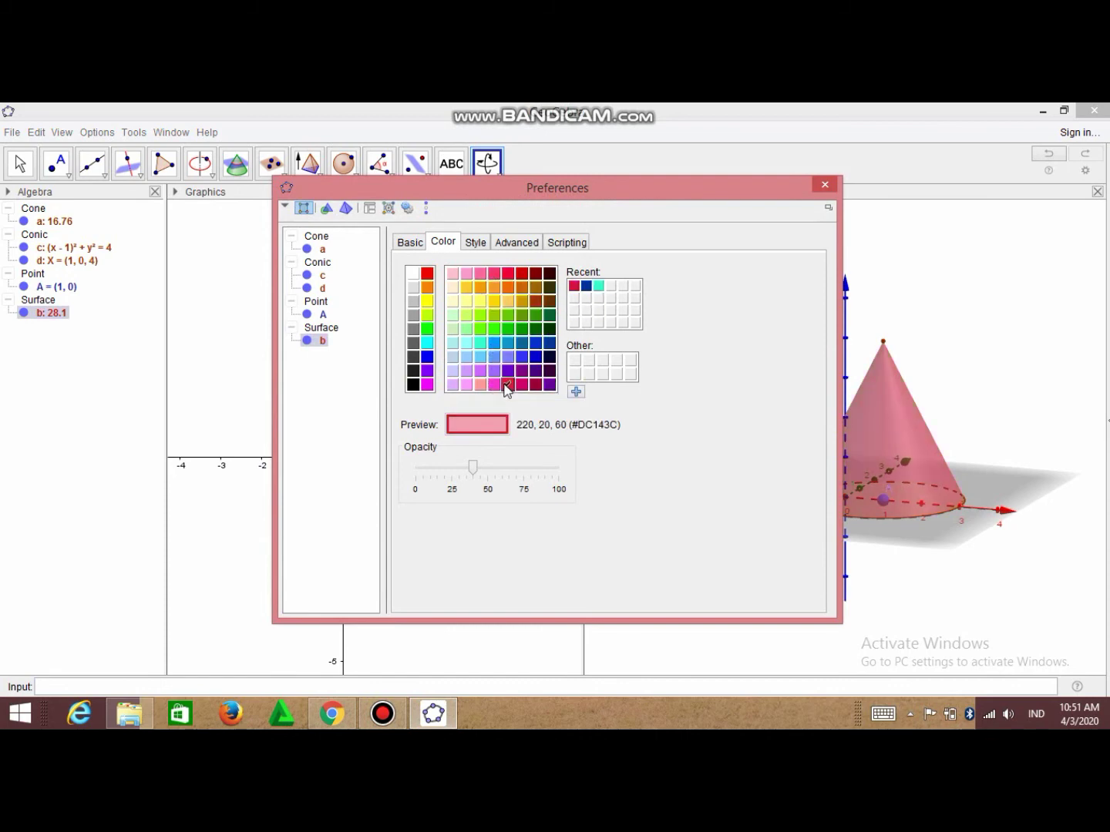
click(820, 186)
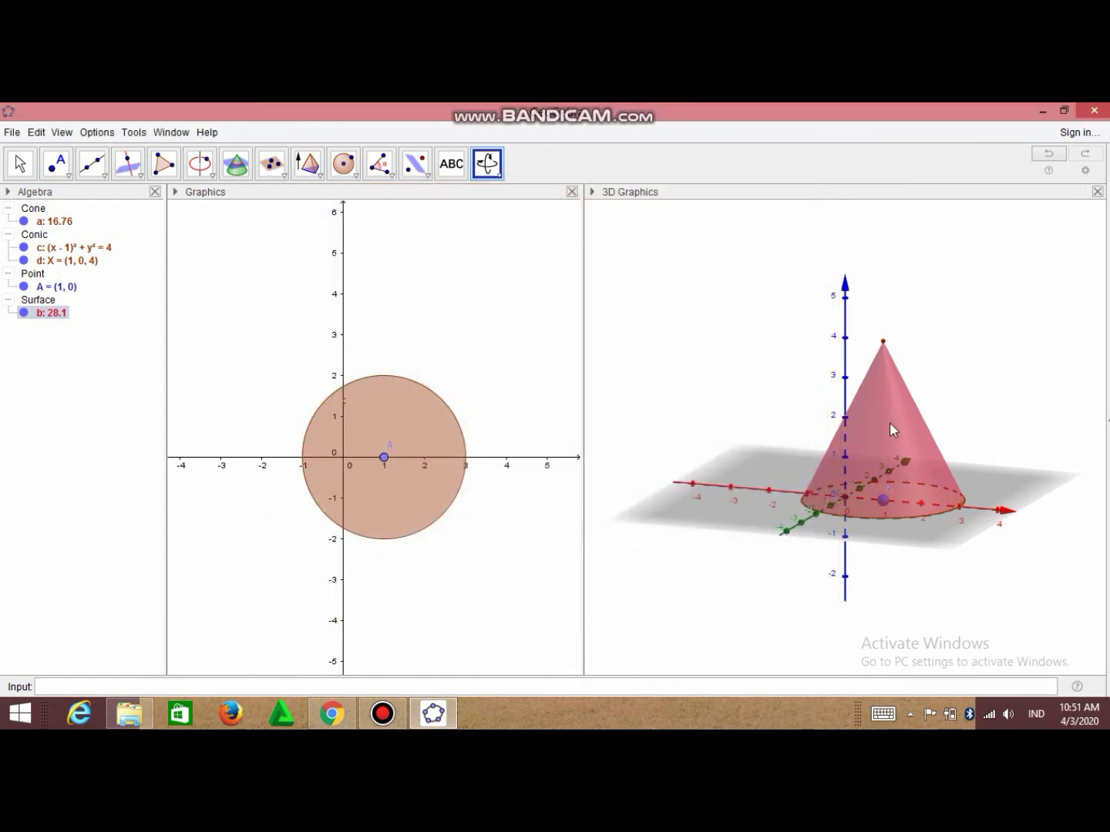
Set the color of the cone's base circle to green, 0, 204, 0 (#00CC00).
right_click(857, 518)
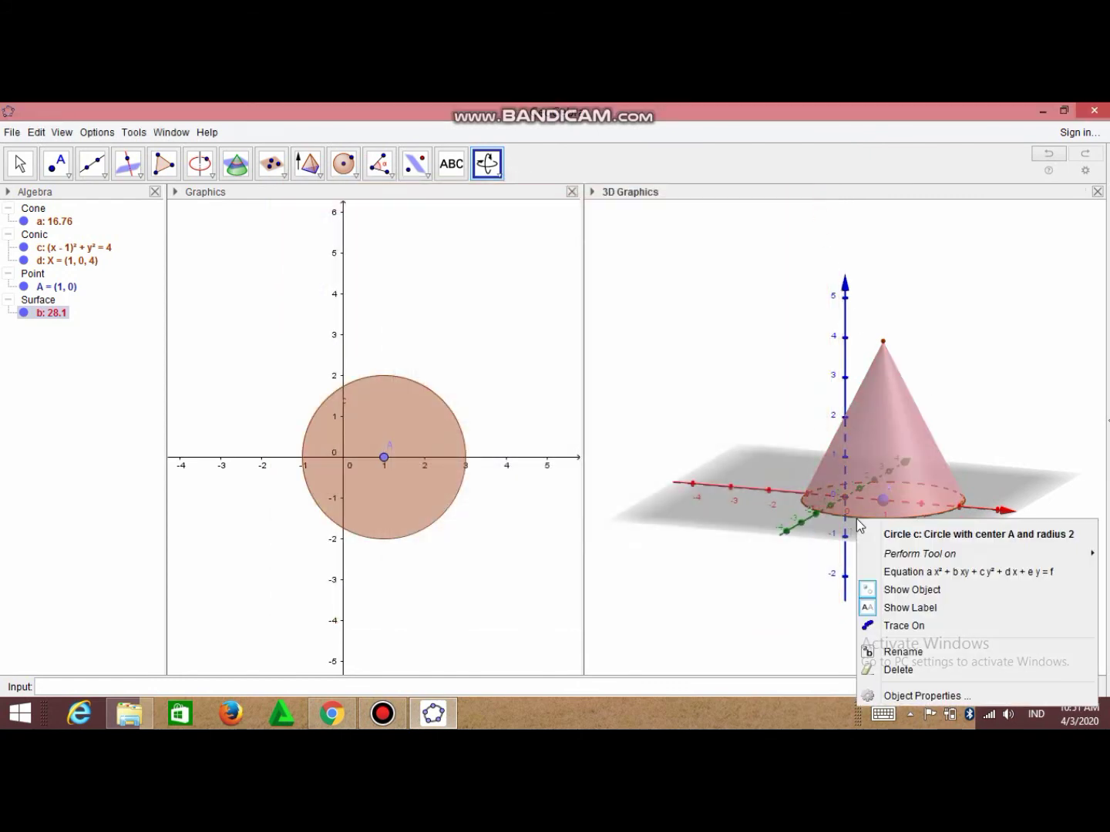
click(869, 696)
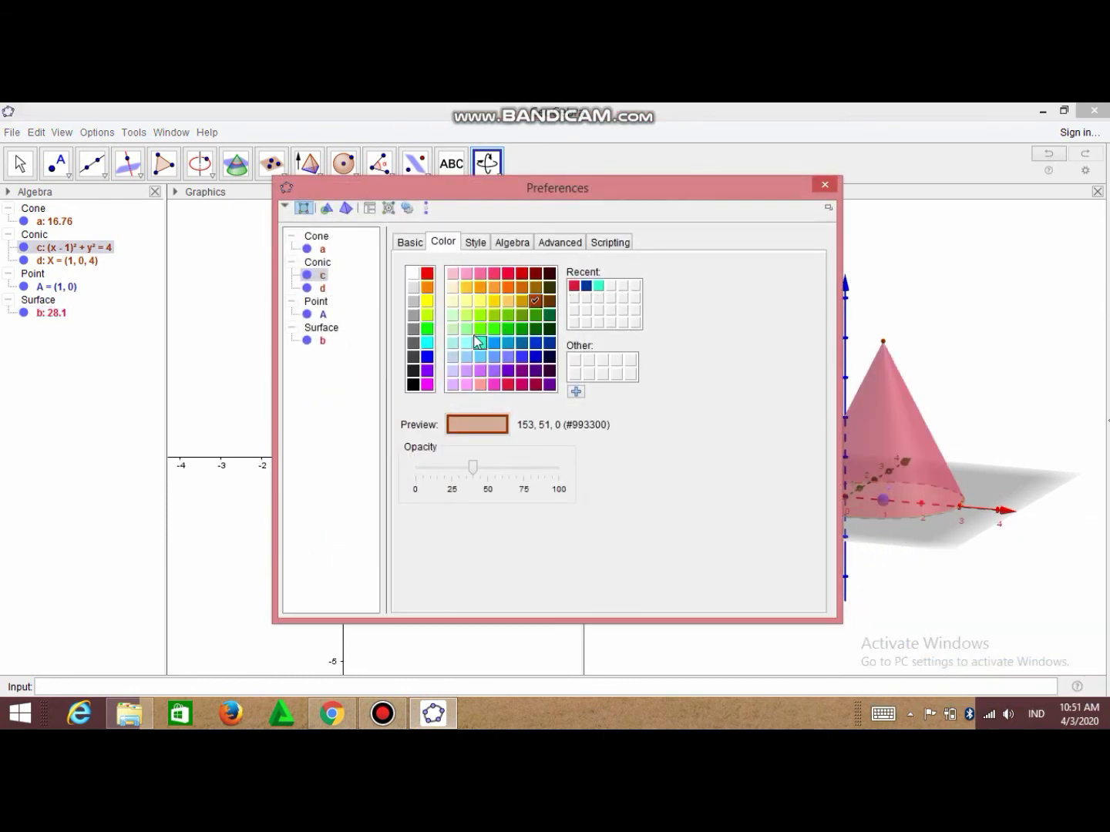
click(511, 328)
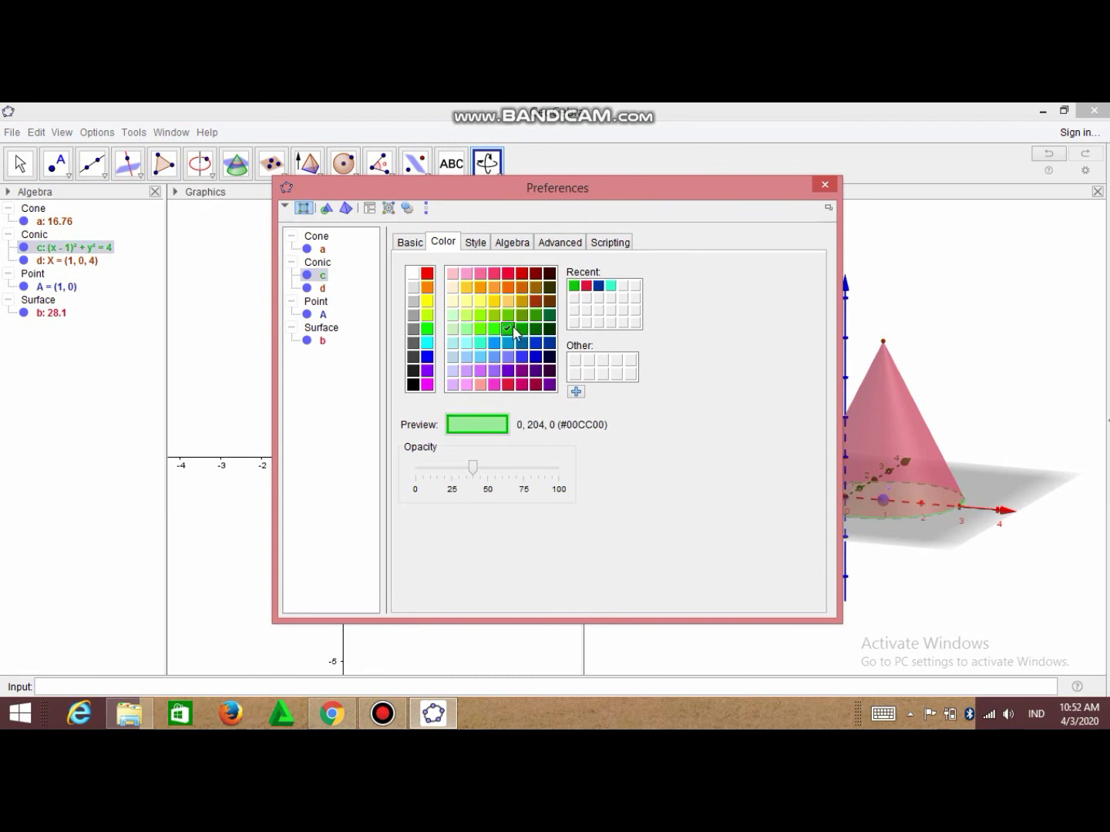
click(824, 185)
drag(978, 451, 1006, 447)
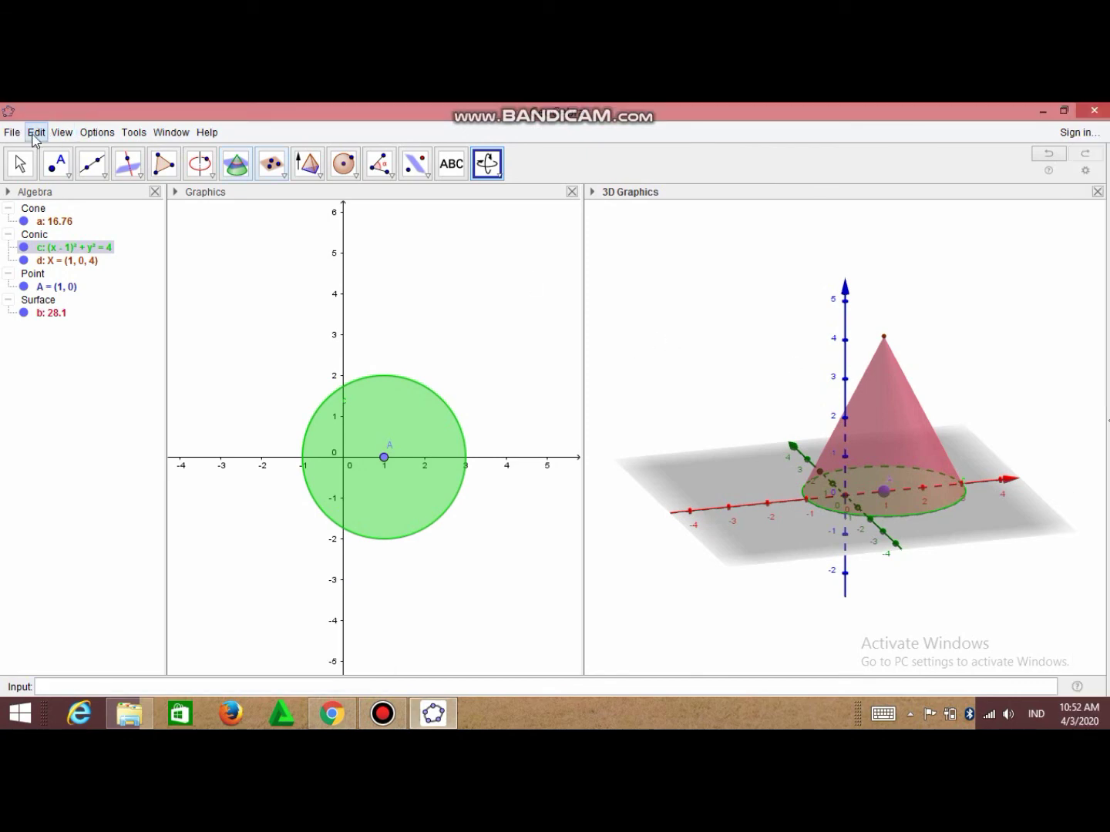
Save the construction in the Documents folder as a GeoGebra file named "cone4 by me".
click(7, 134)
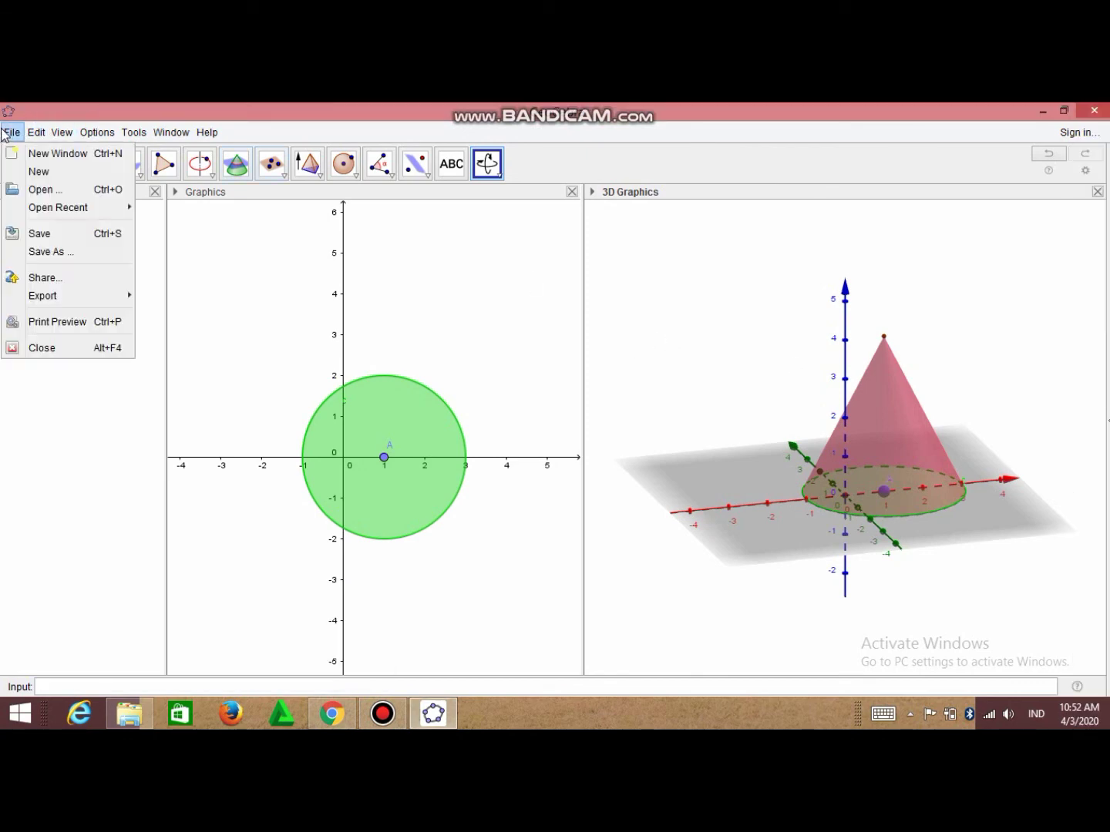
click(35, 234)
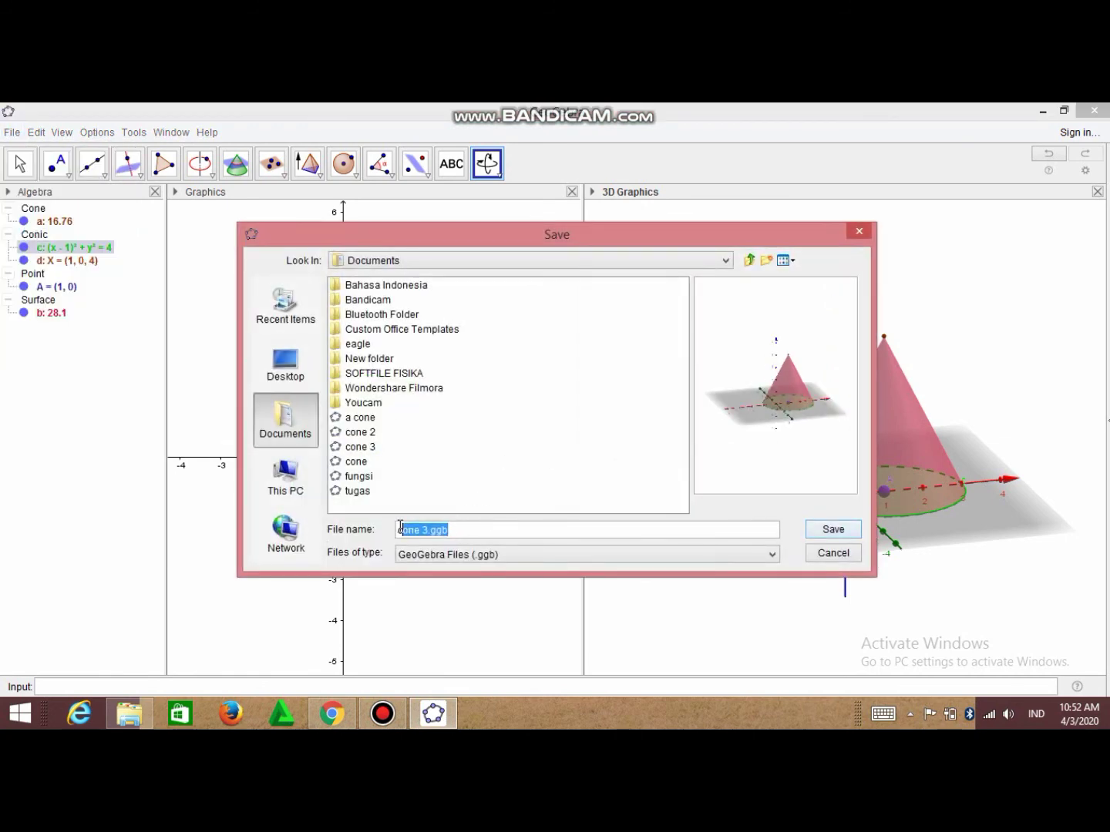
text(cone4  by me)
click(831, 530)
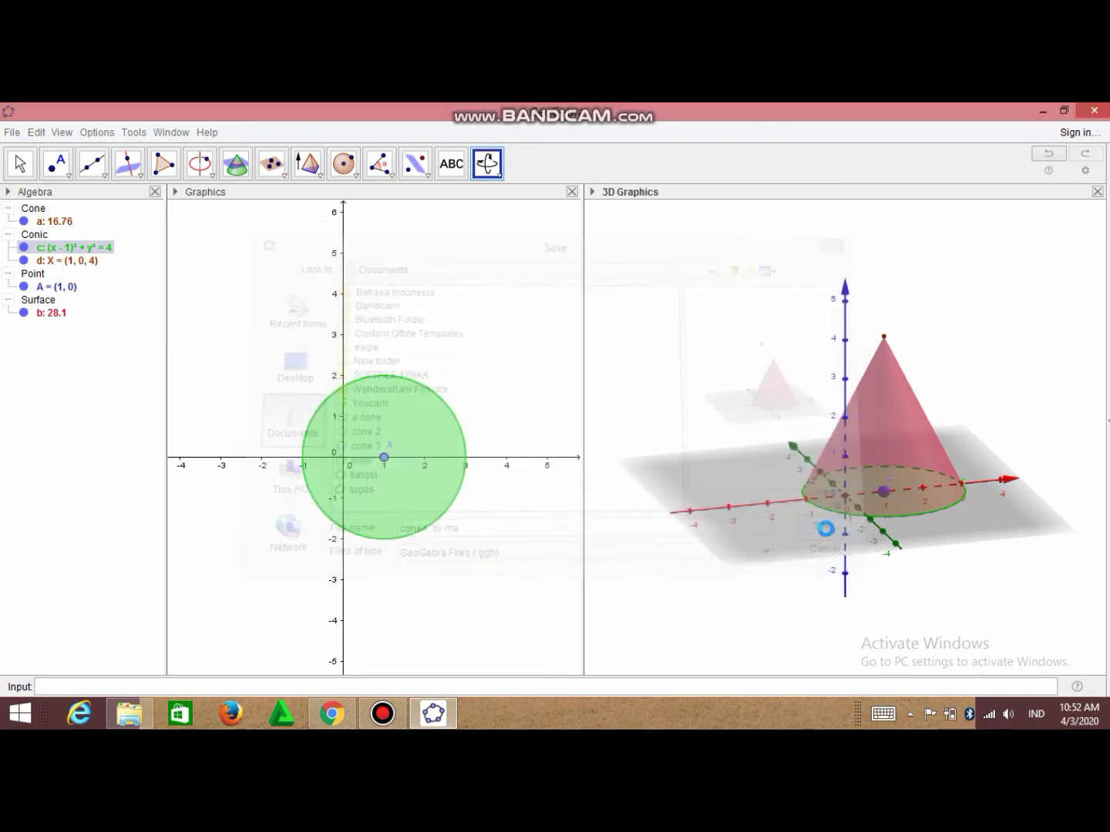